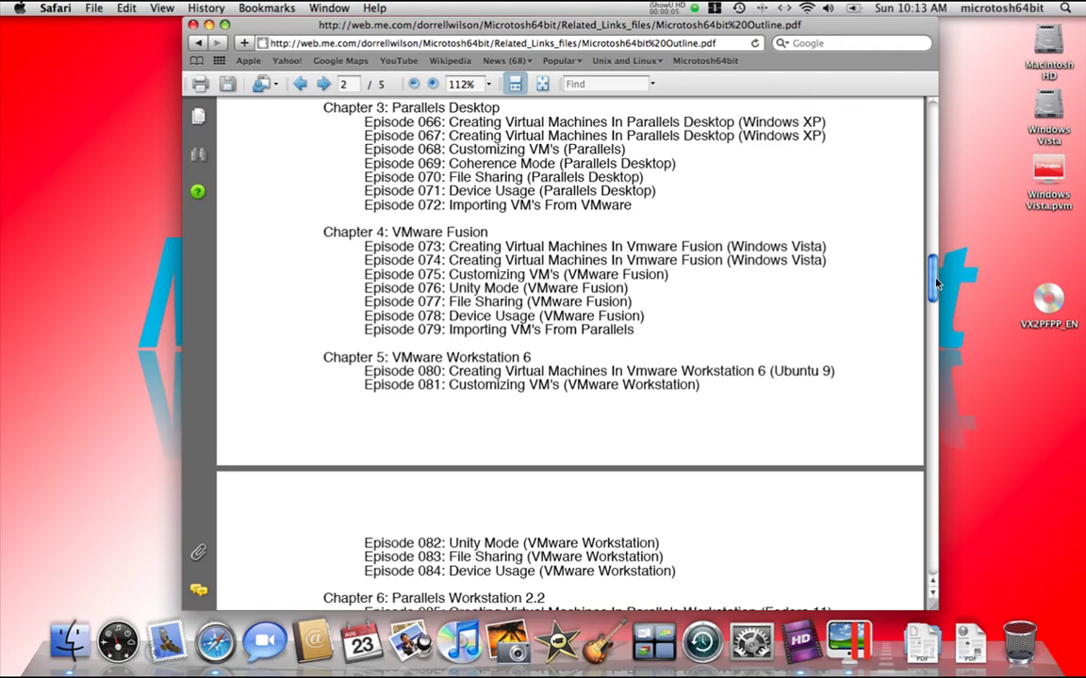
- Leave the course outline PDF and move one space right to the Parallels virtual machine list
mouse_move(934, 283)
left_mouse_down()
mouse_move(931, 265)
mouse_move(932, 285)
left_mouse_up()
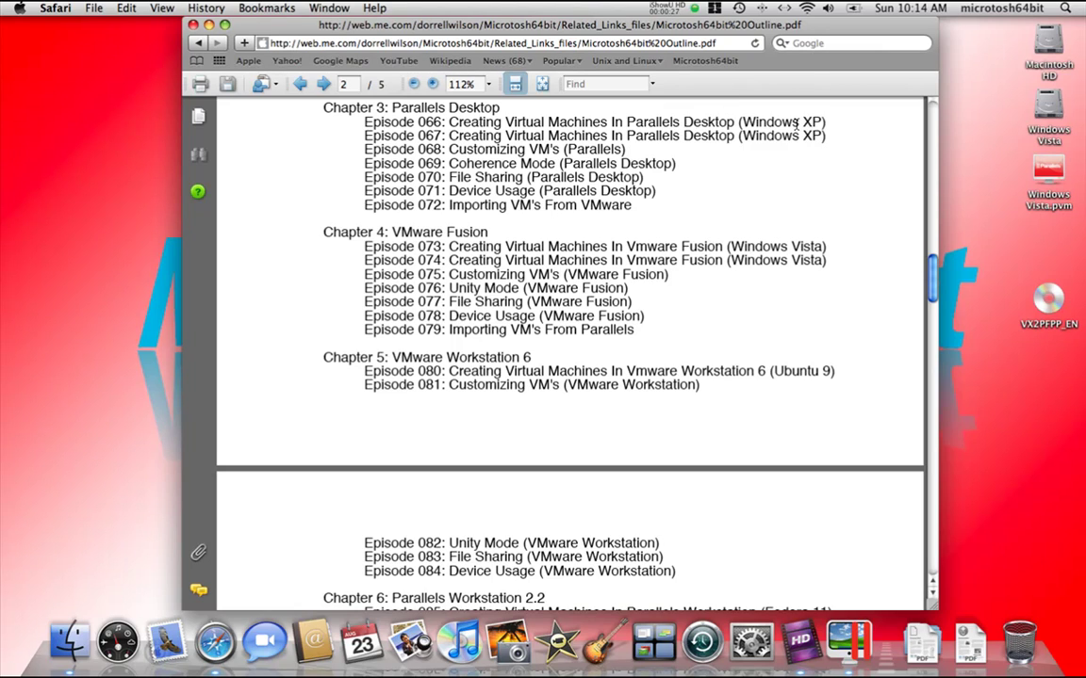
key("ctrl+Right")
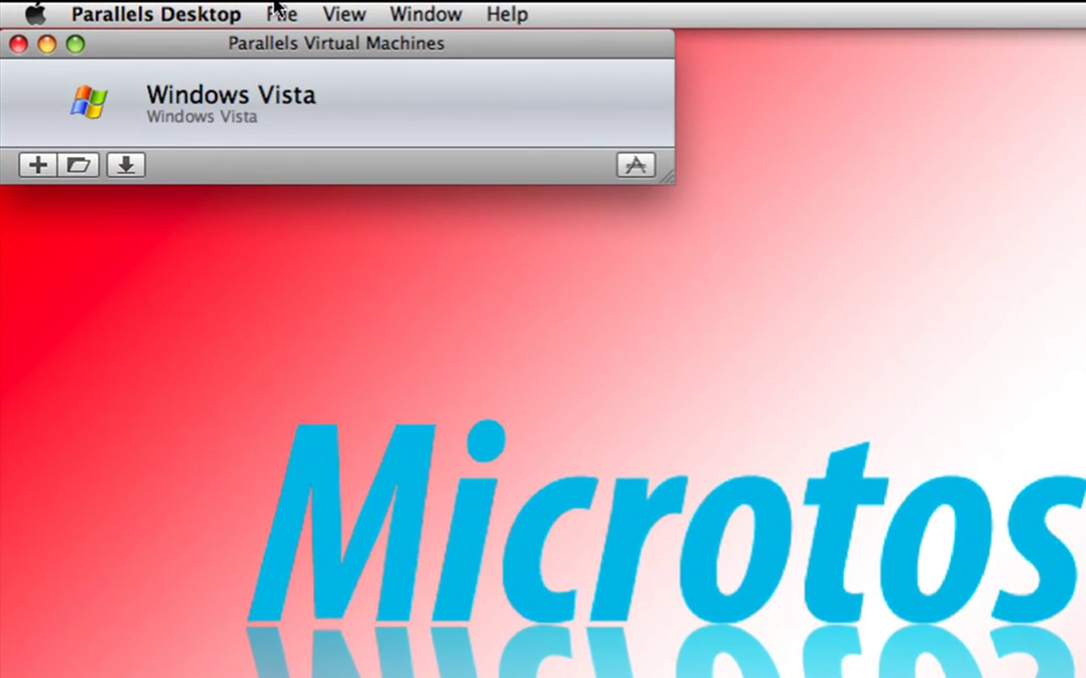
- Start a new virtual machine from the File menu and accept the detected Windows XP
left_click(162, 5)
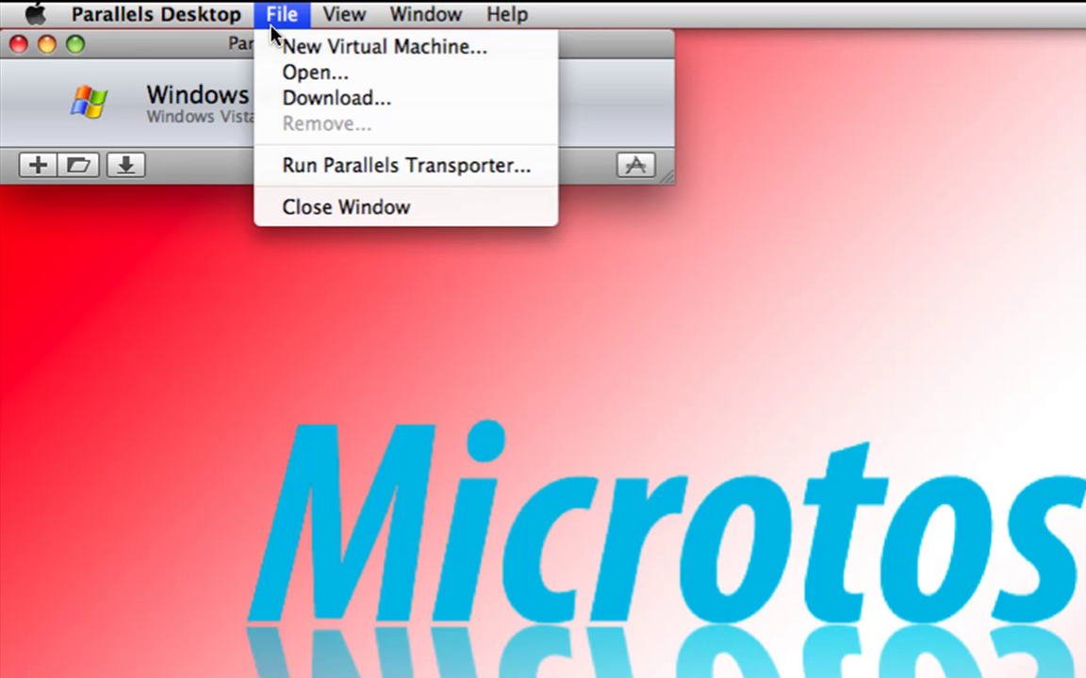
left_click(370, 47)
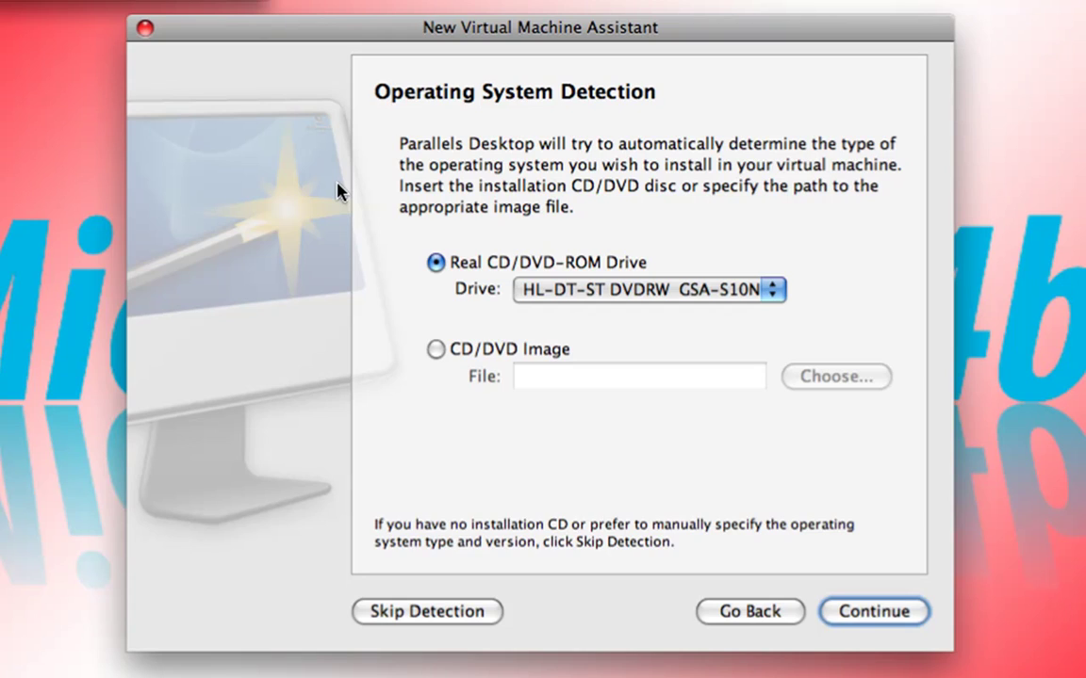
key("Return")
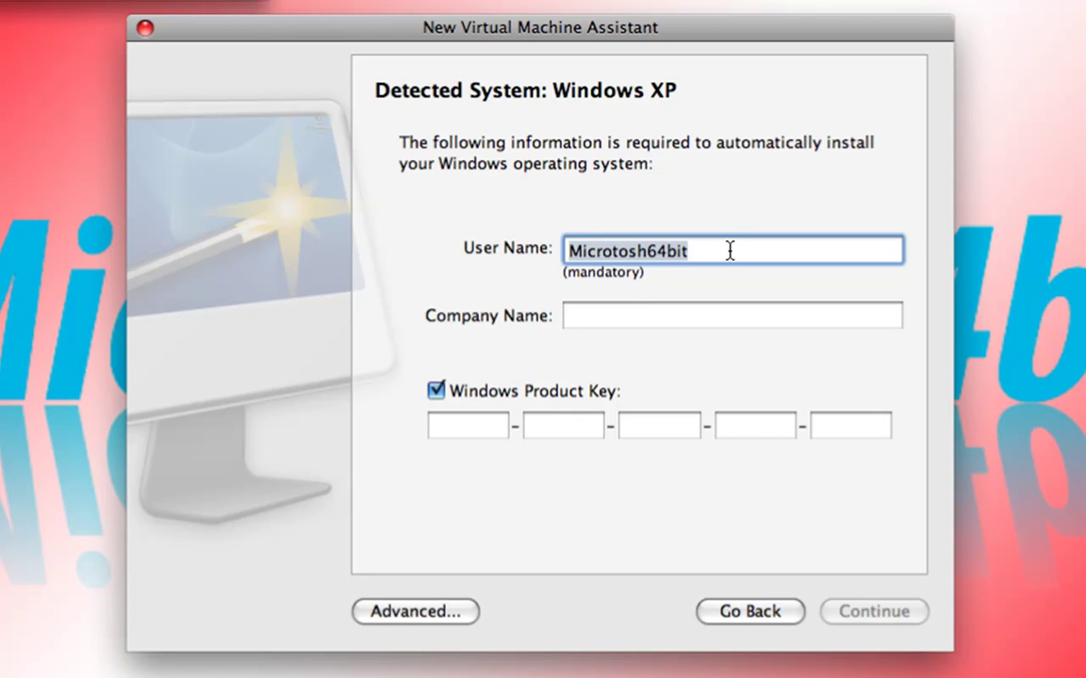
- Move through the User Name, Company Name and first Product Key fields
left_click(636, 316)
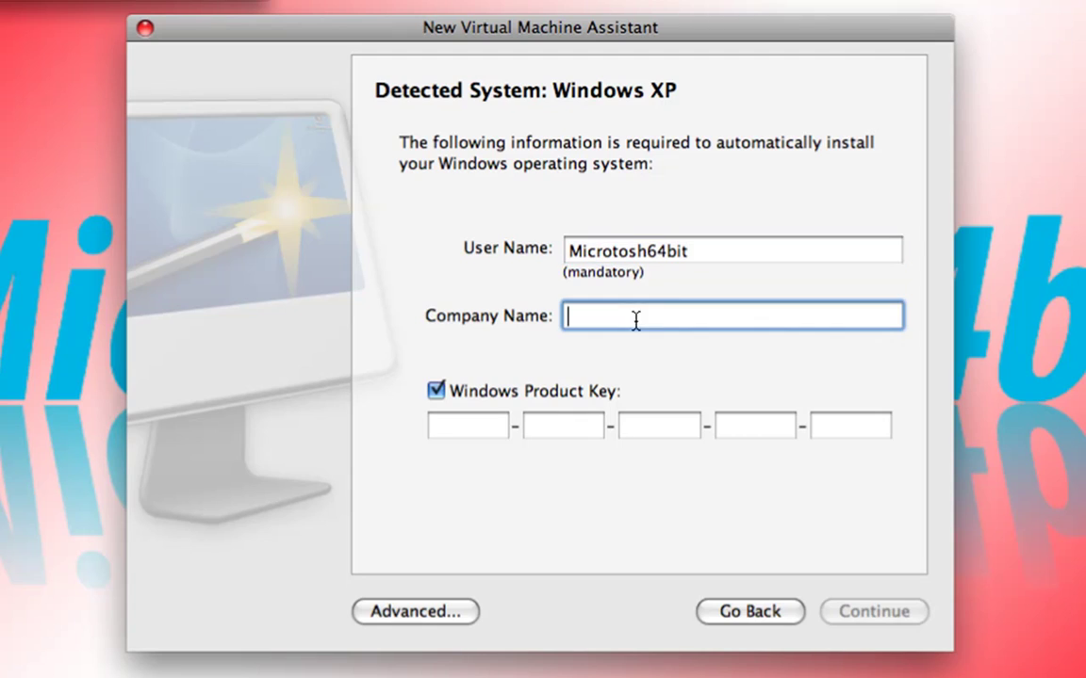
left_click(734, 250)
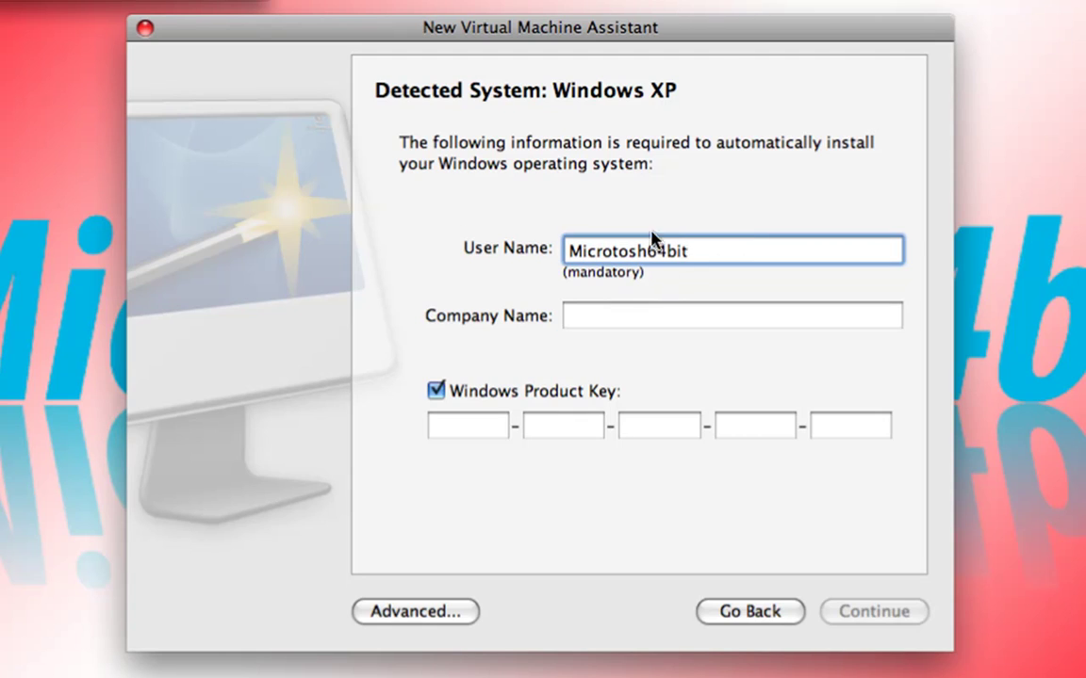
left_click(621, 311)
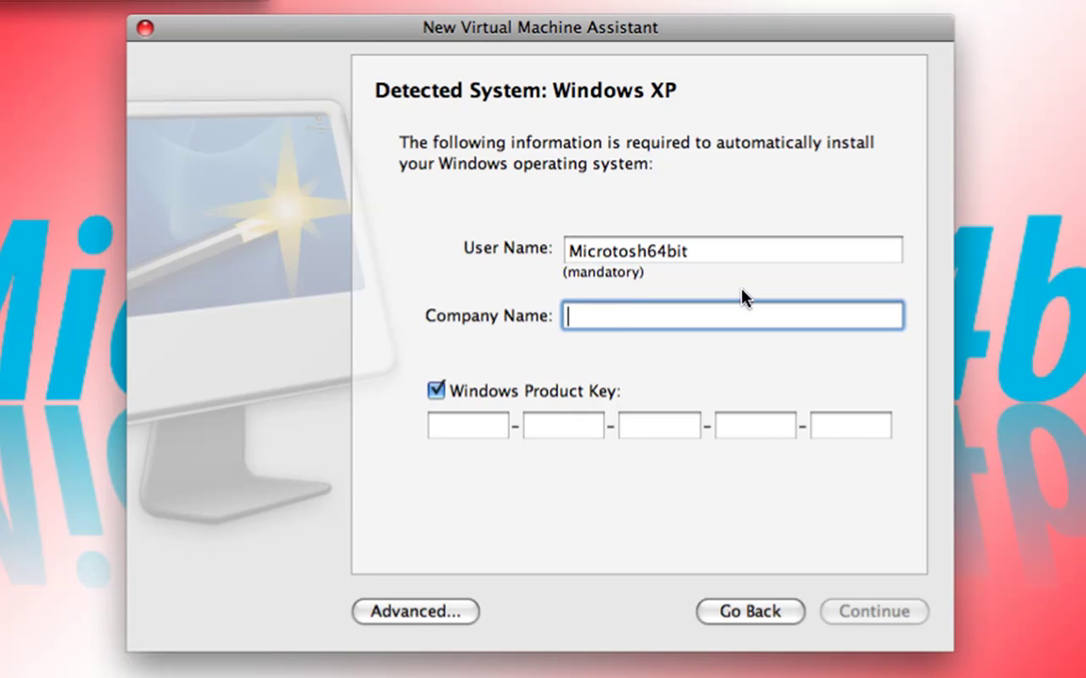
left_click(472, 429)
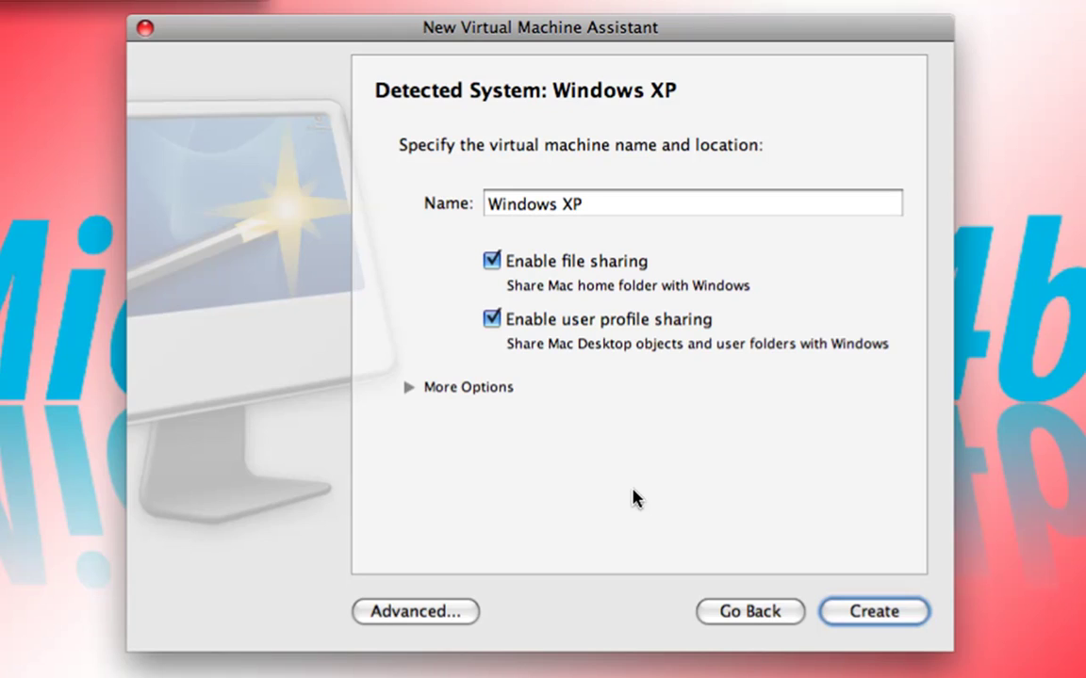
- Expand More Options and turn off user profile sharing and the desktop icon
left_click(678, 201)
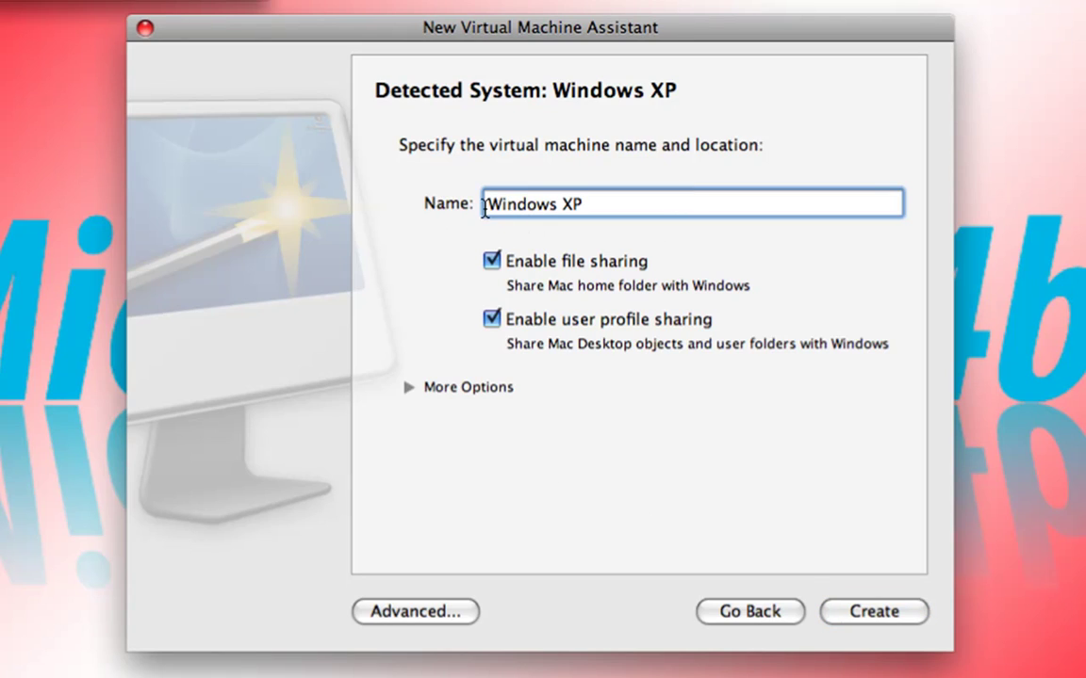
key("Up")
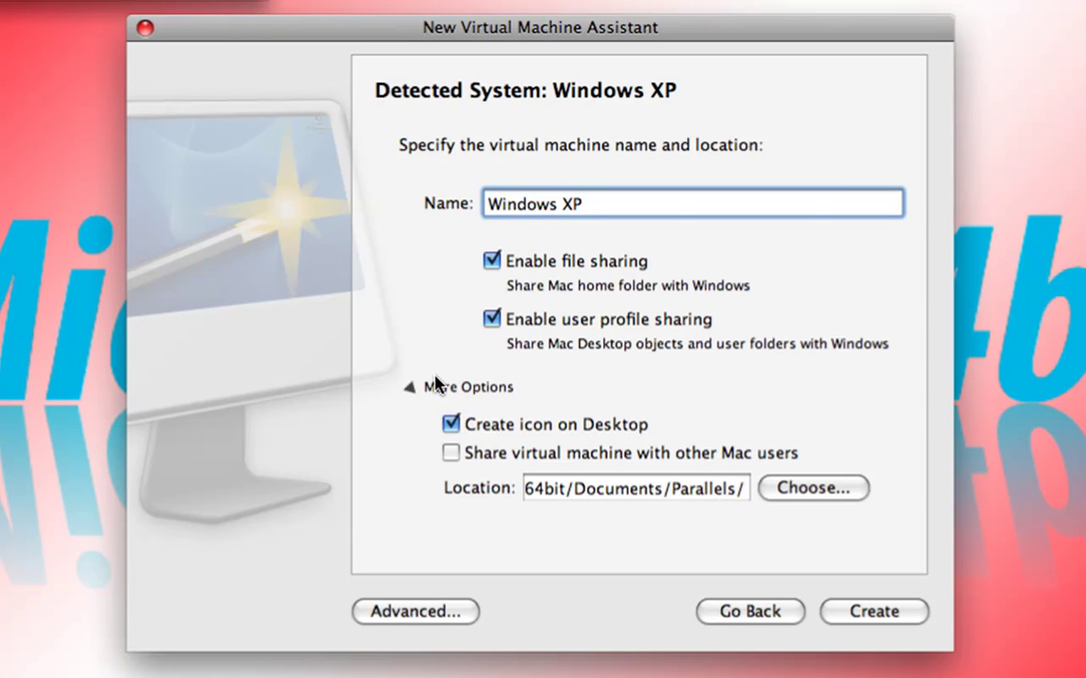
left_click(458, 386)
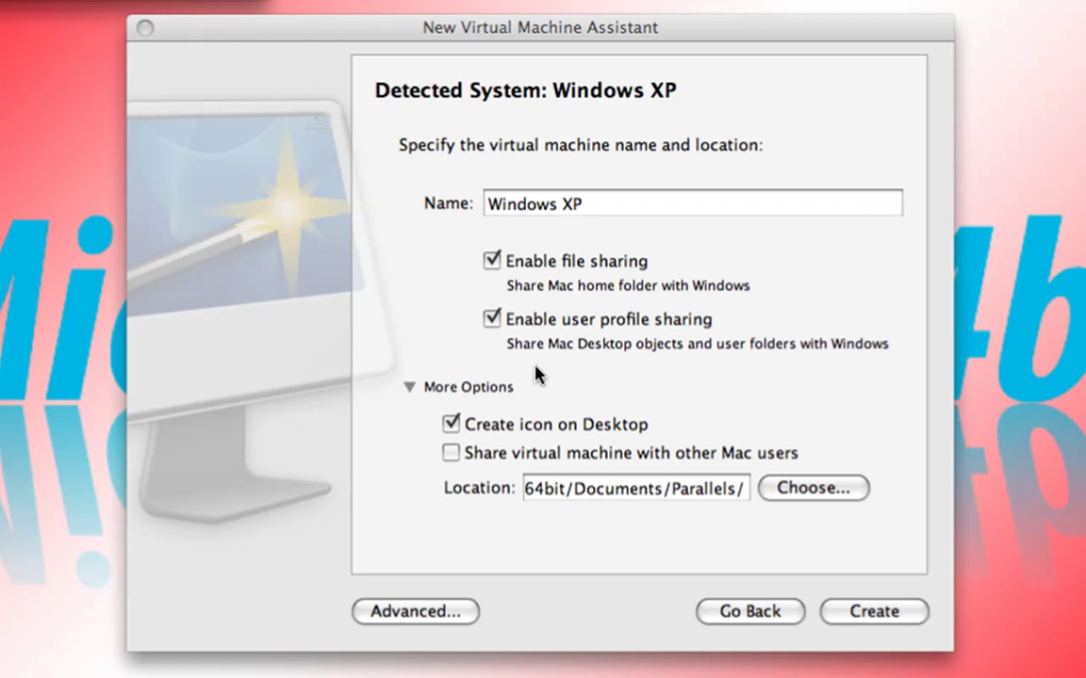
left_click(497, 323)
left_click(492, 320)
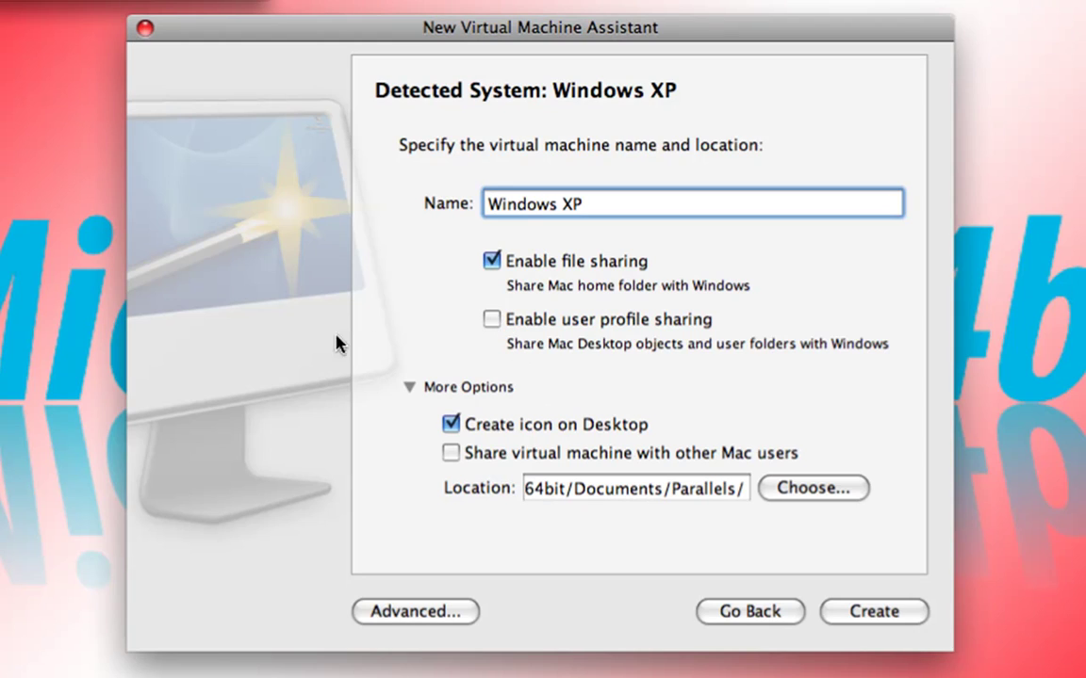
left_click(451, 425)
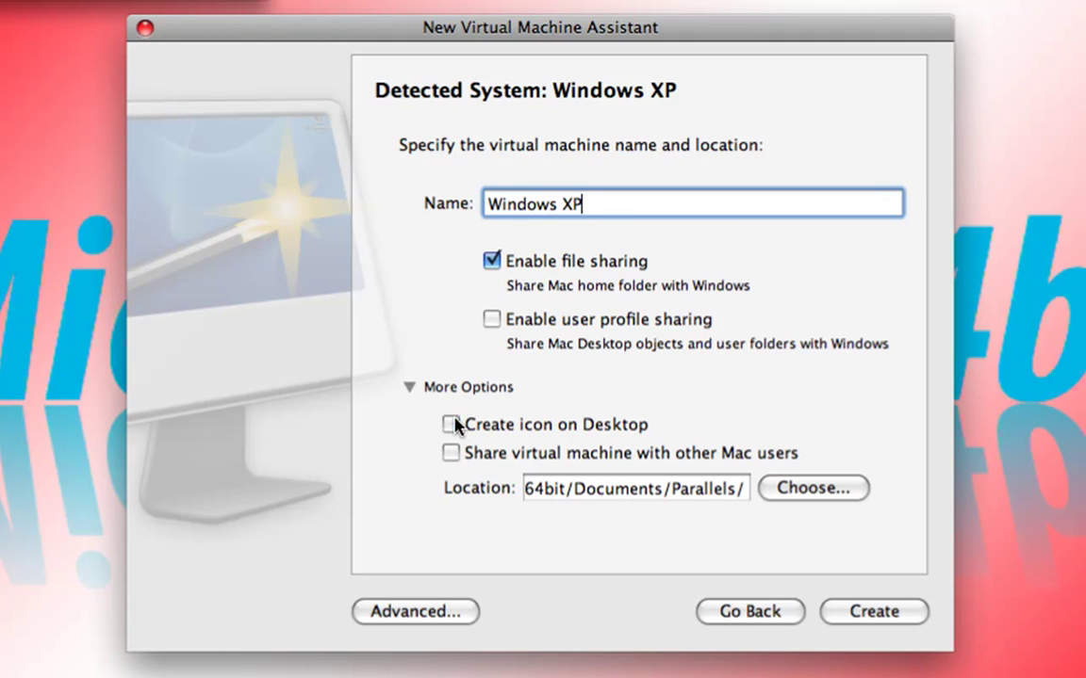
- Store the VM on the Desktop and rename it 'Windows XP Professional'
left_click(806, 497)
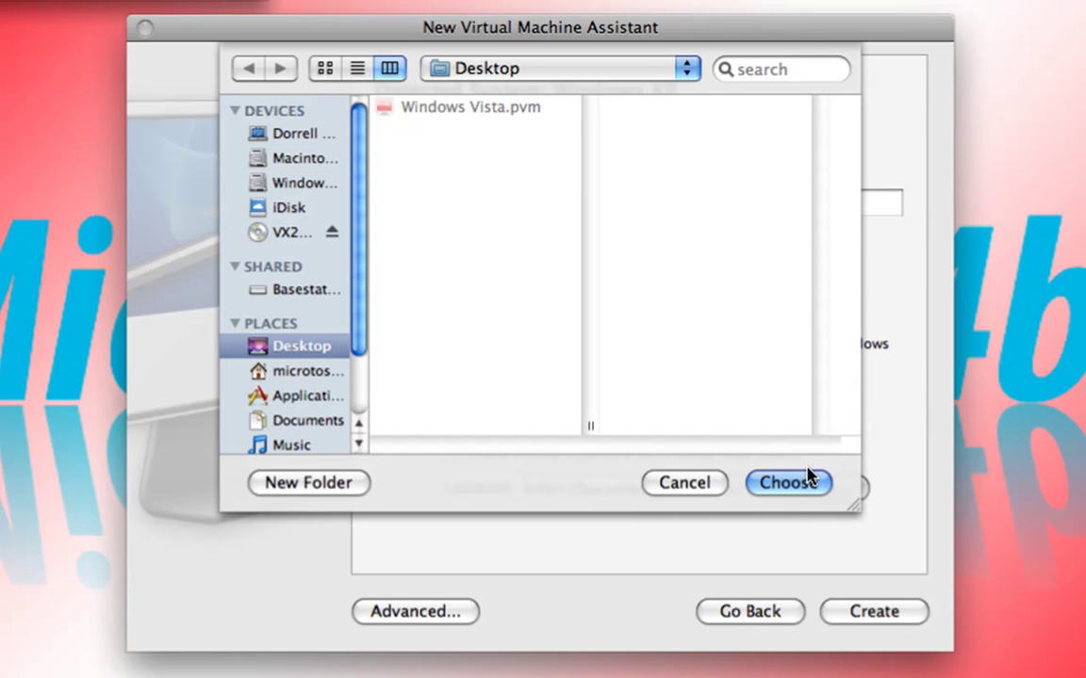
left_click(806, 484)
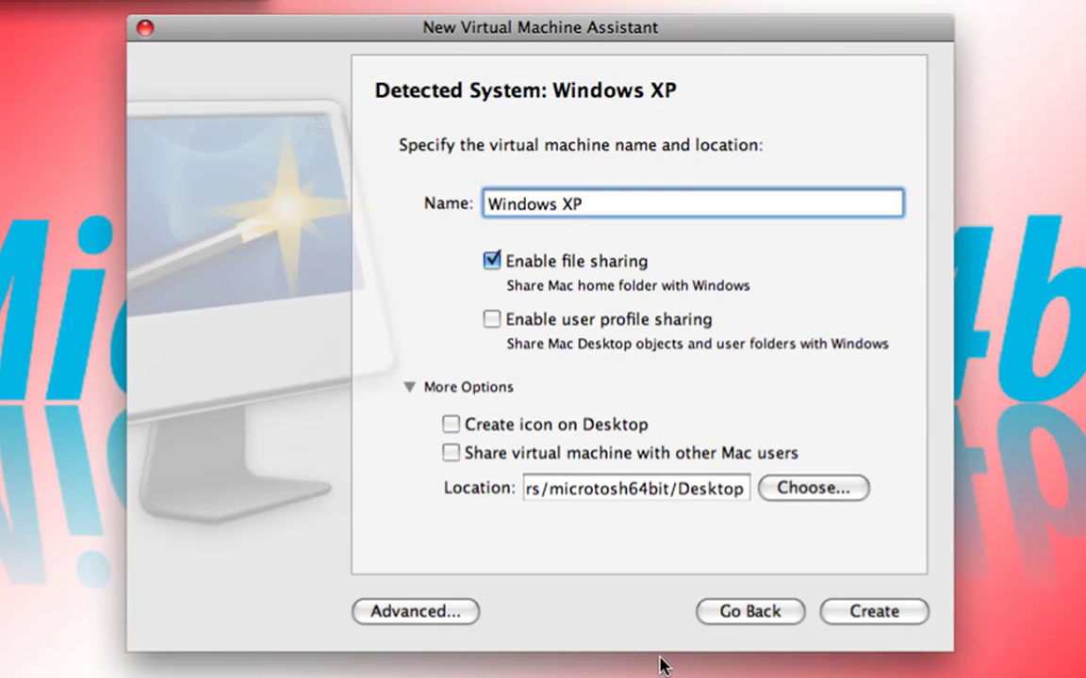
type("Professional")
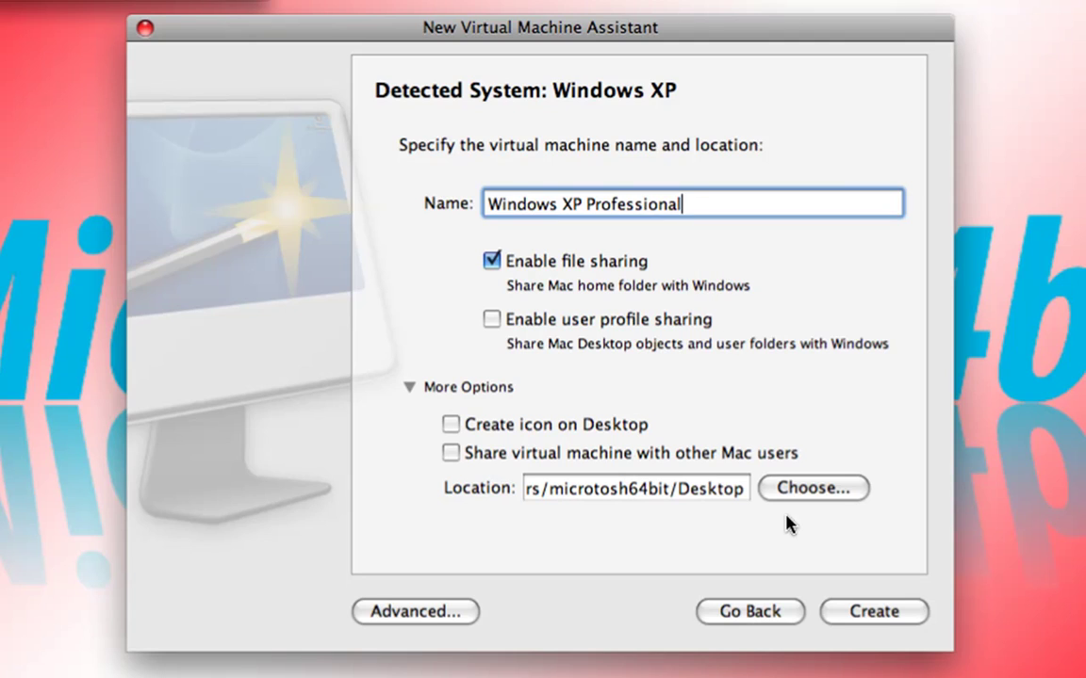
- Create the VM, set it to boot from the Real CD/DVD-ROM Drive, and start it
left_click(875, 611)
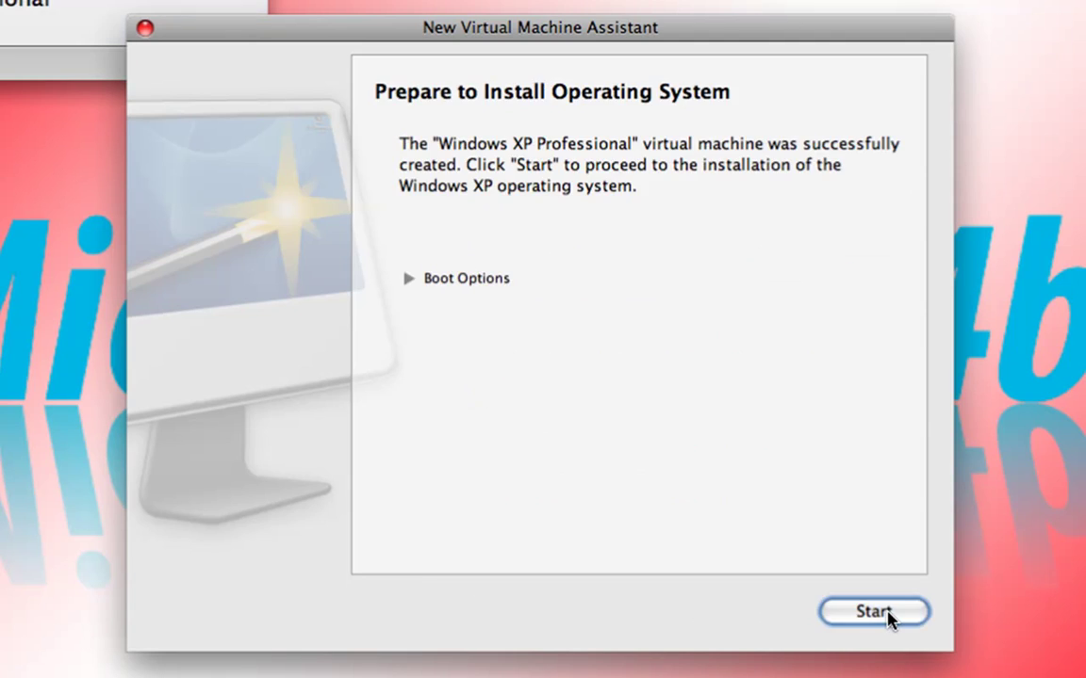
left_click(447, 281)
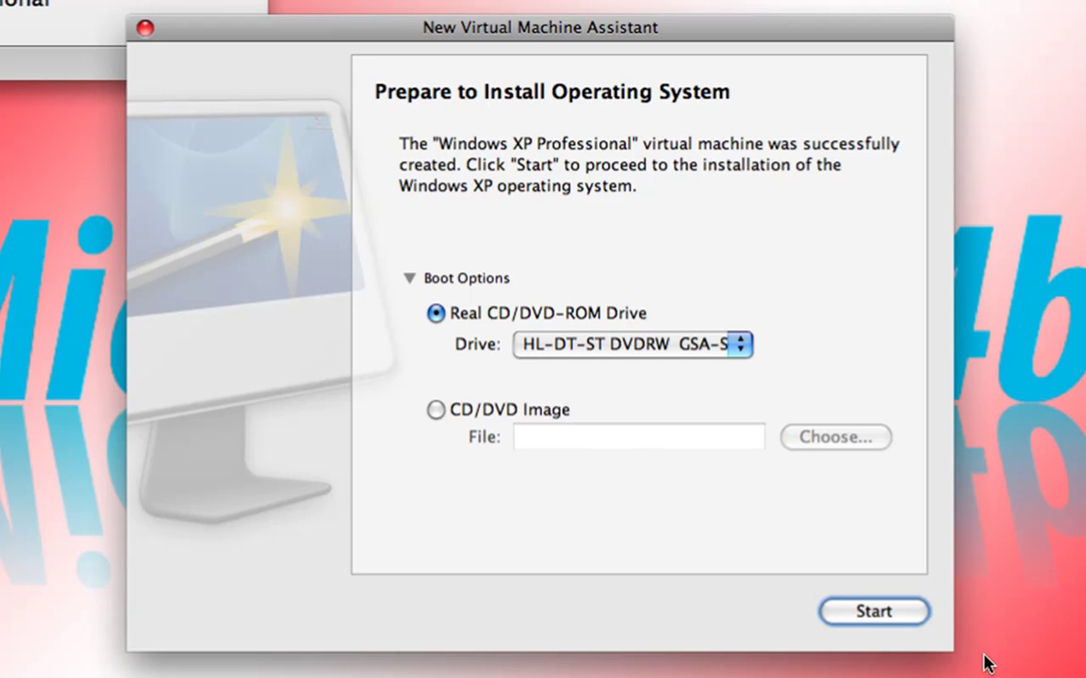
left_click(828, 611)
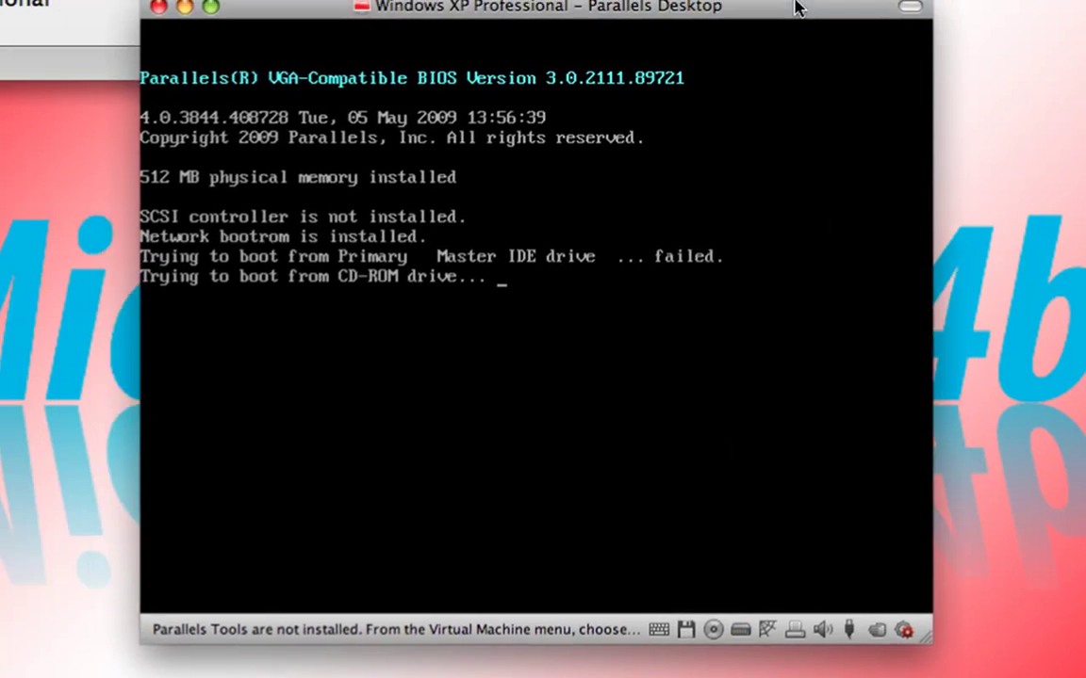
- Centre the VM window while Setup loads files, then return to the Safari space
left_click_drag(796, 8, 867, 42)
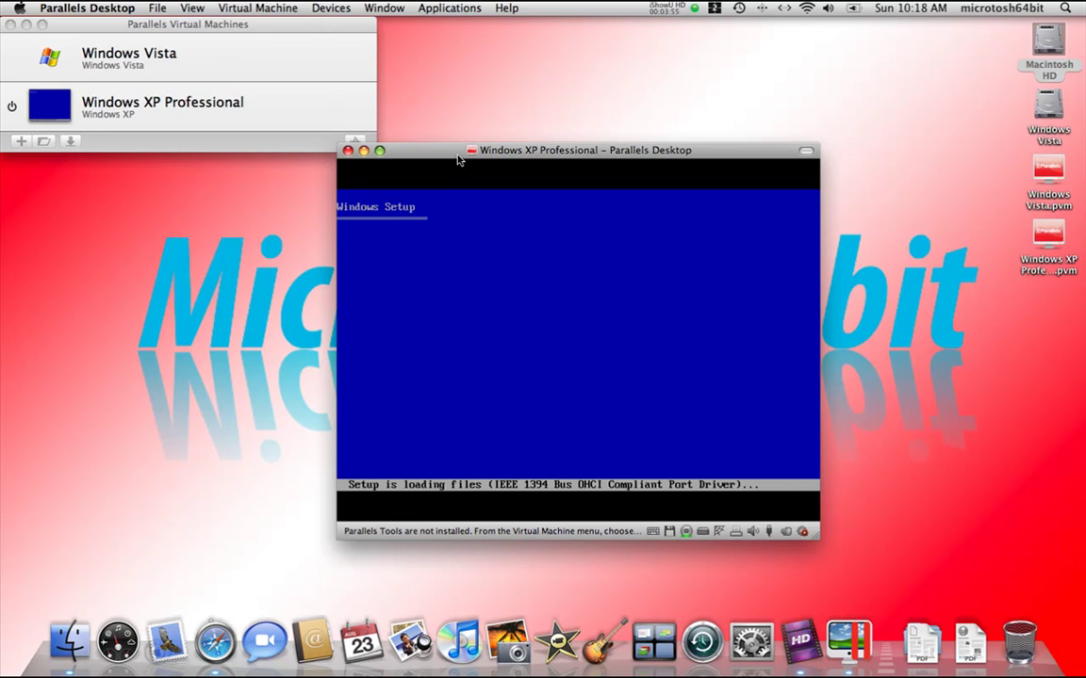
left_click_drag(445, 152, 448, 153)
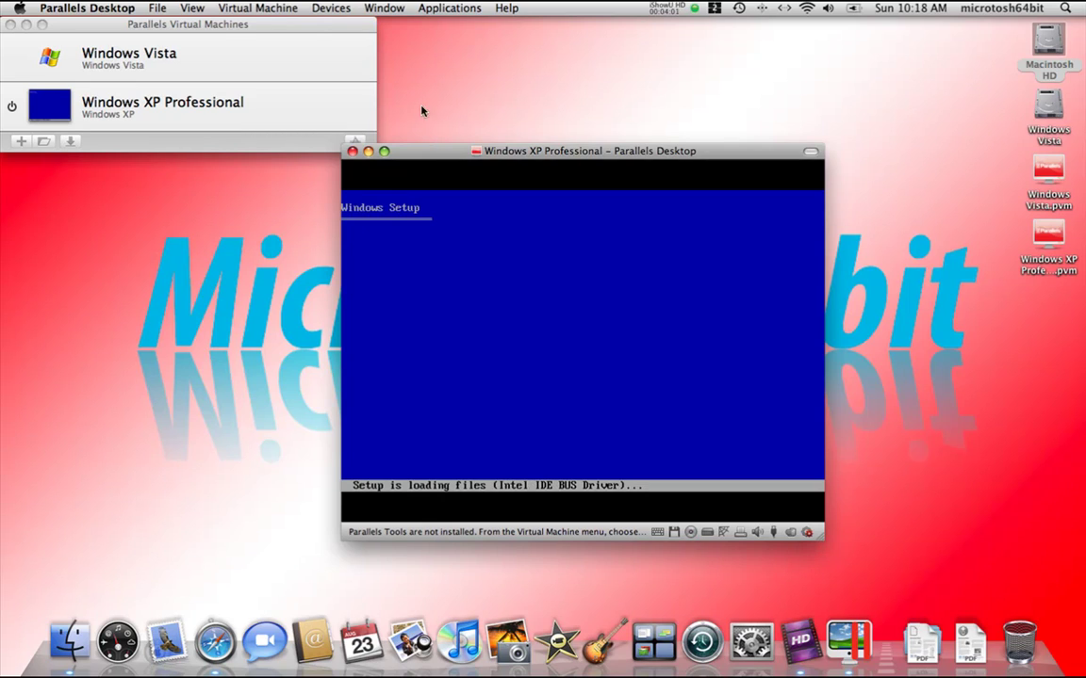
left_click(192, 7)
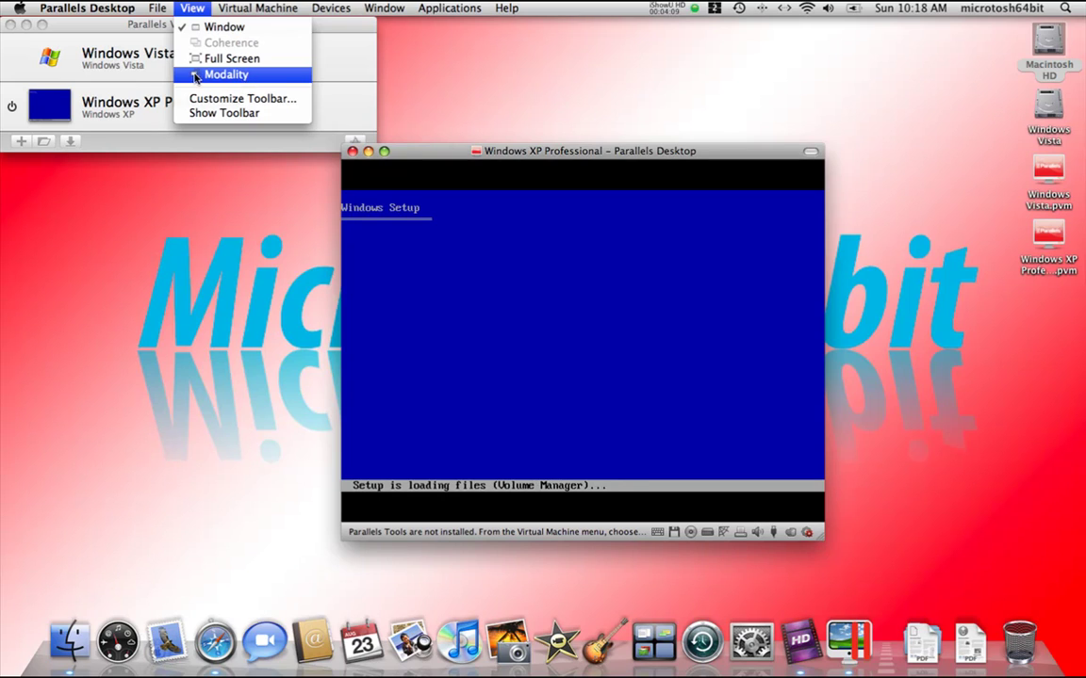
left_click(212, 144)
key("super+Tab")
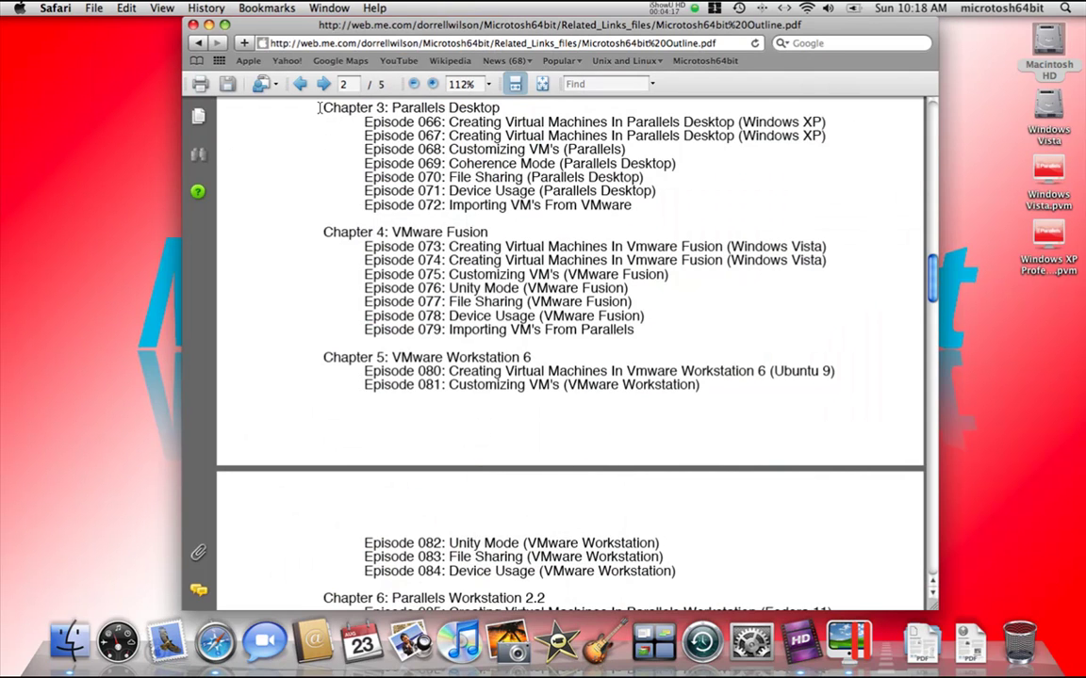
- Highlight the Chapter 3: Parallels Desktop heading and Episodes 069 through 072 in the outline
left_click_drag(320, 107, 414, 123)
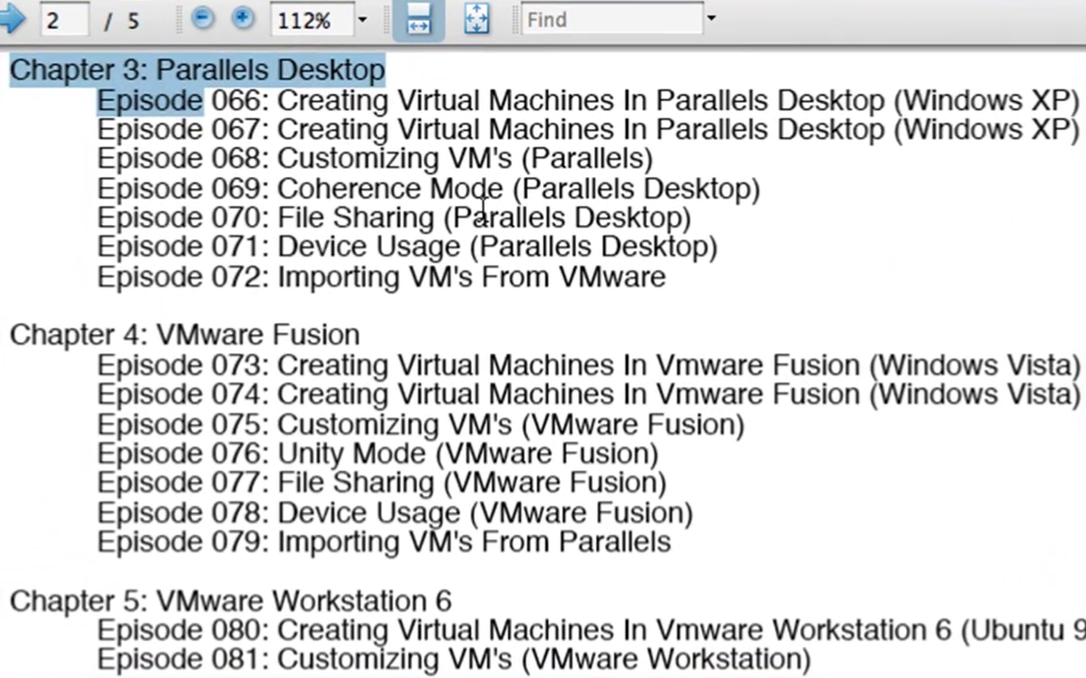
left_click(514, 200)
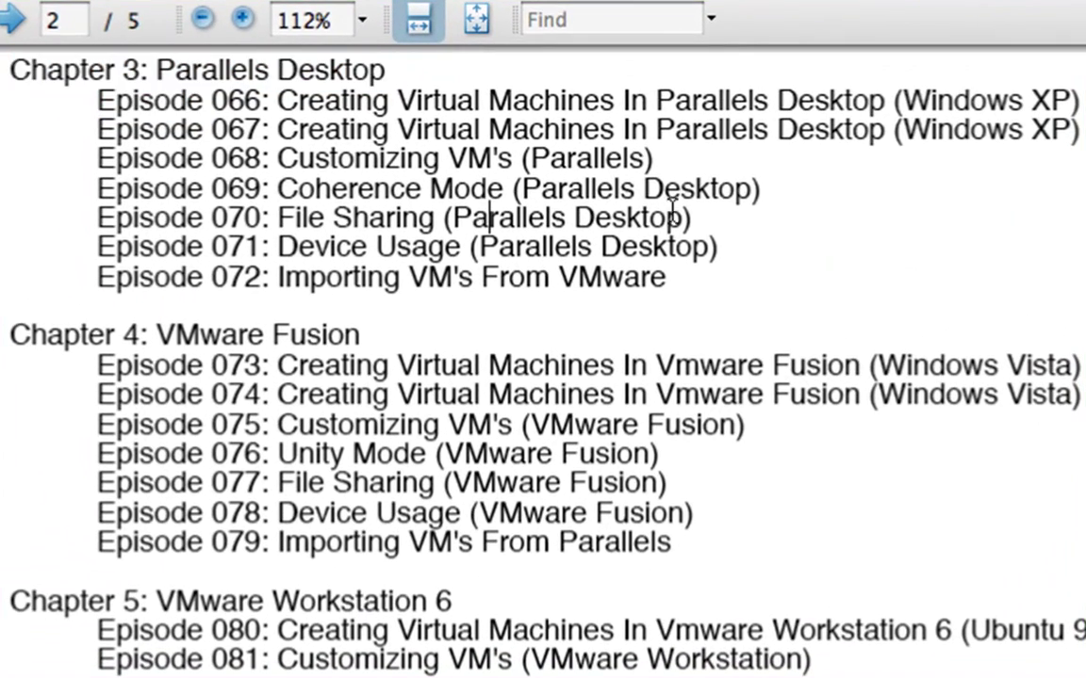
left_click(765, 184)
scroll(543, 330, "up", 5)
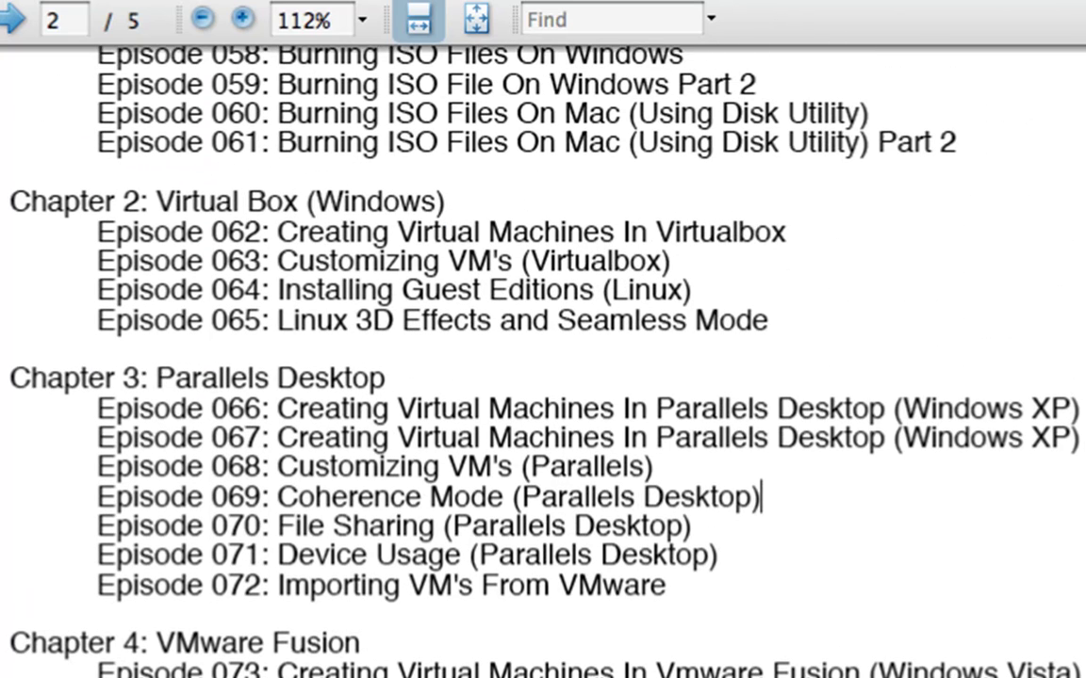
scroll(542, 330, "down", 4)
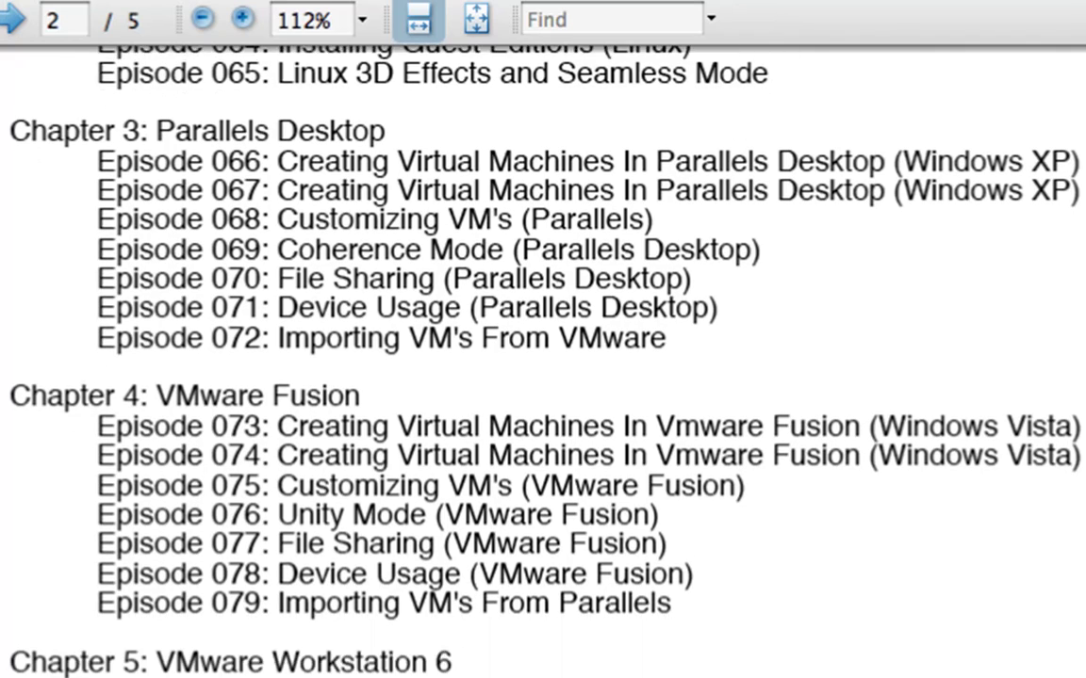
scroll(542, 330, "down", 1)
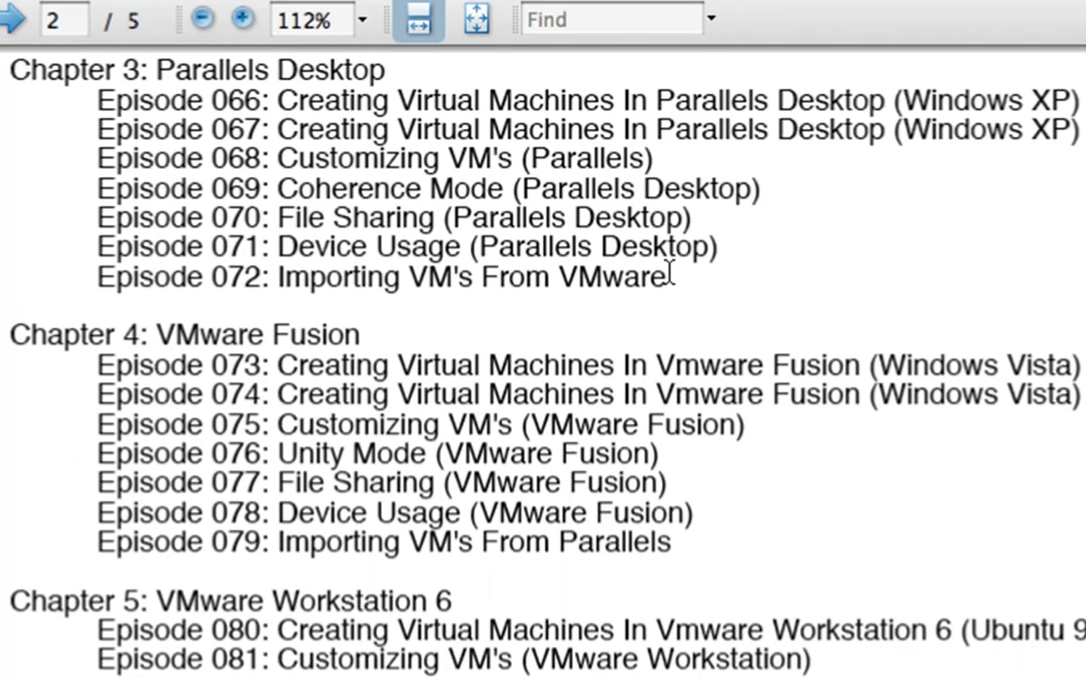
left_click_drag(667, 274, 443, 215)
left_click(431, 188)
- Scroll through the outline's later chapters before returning to the Windows Setup window
scroll(488, 372, "down", 10)
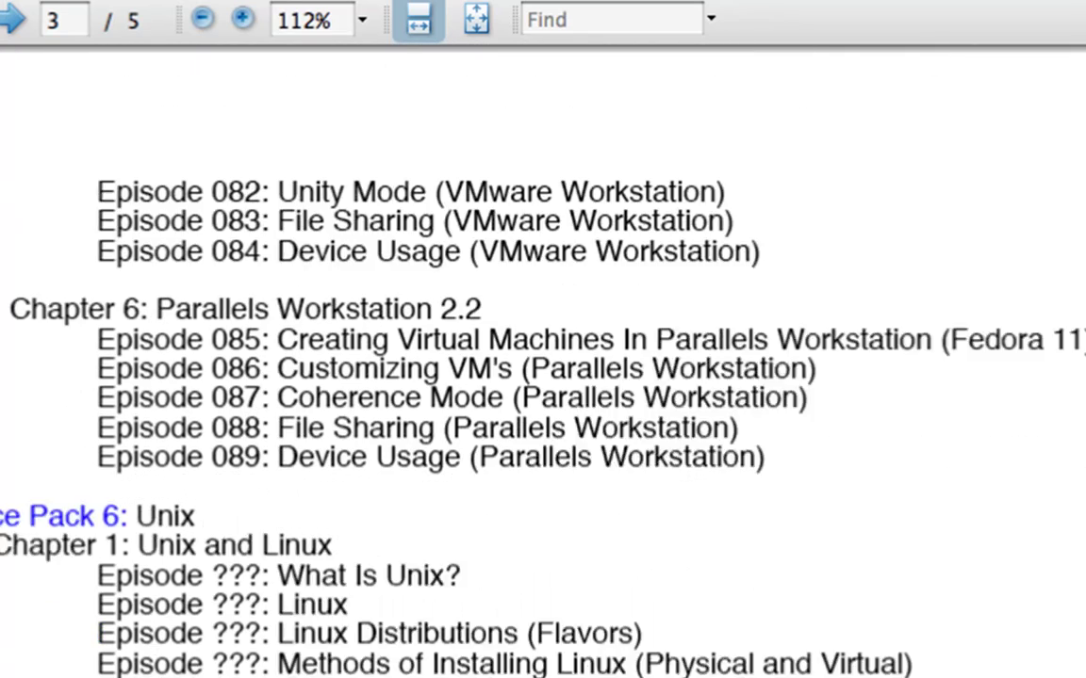
scroll(542, 377, "down", 8)
scroll(543, 377, "up", 4)
scroll(543, 377, "down", 1)
scroll(543, 377, "down", 4)
scroll(543, 377, "up", 2)
scroll(542, 377, "down", 1)
scroll(543, 376, "down", 2)
scroll(543, 377, "up", 20)
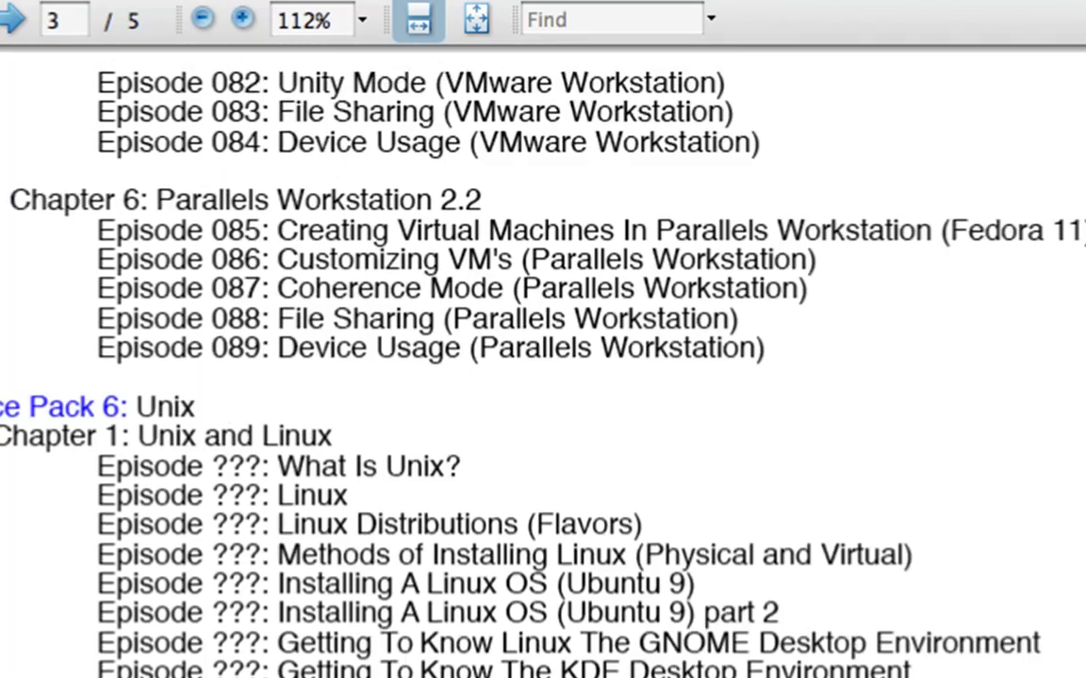
scroll(431, 436, "up", 8)
scroll(543, 377, "down", 20)
scroll(432, 356, "up", 12)
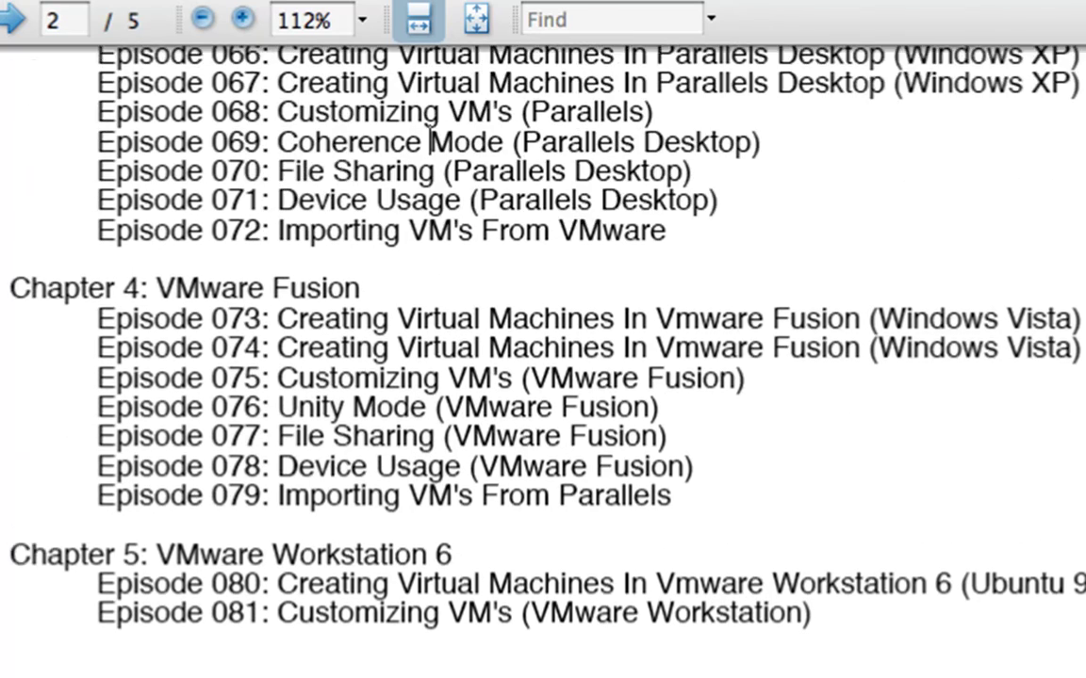
scroll(432, 362, "down", 5)
scroll(430, 235, "up", 1)
scroll(431, 203, "down", 1)
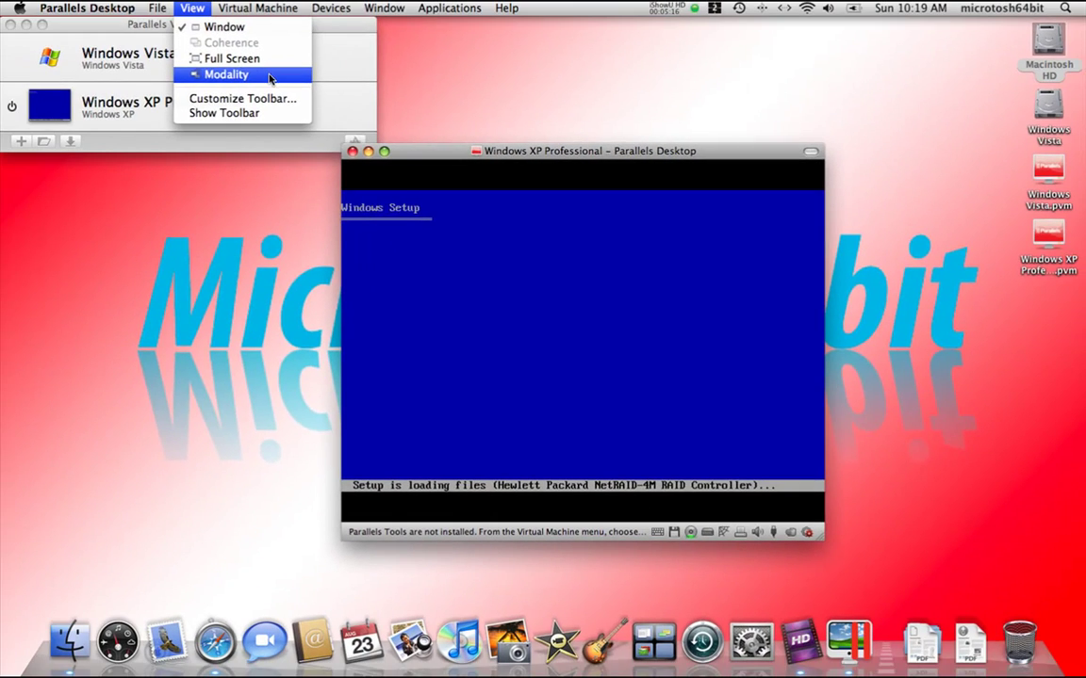
- Switch between the VM list and Windows XP window while Setup formats the 32757 MB C: partition
mouse_move(264, 8)
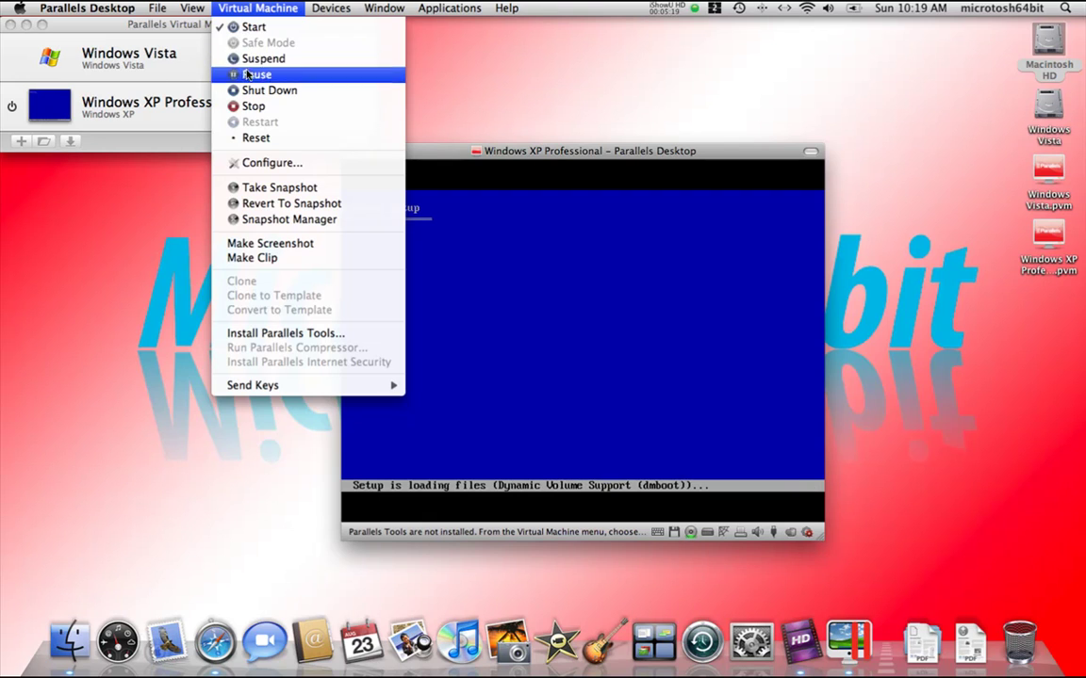
left_click(110, 29)
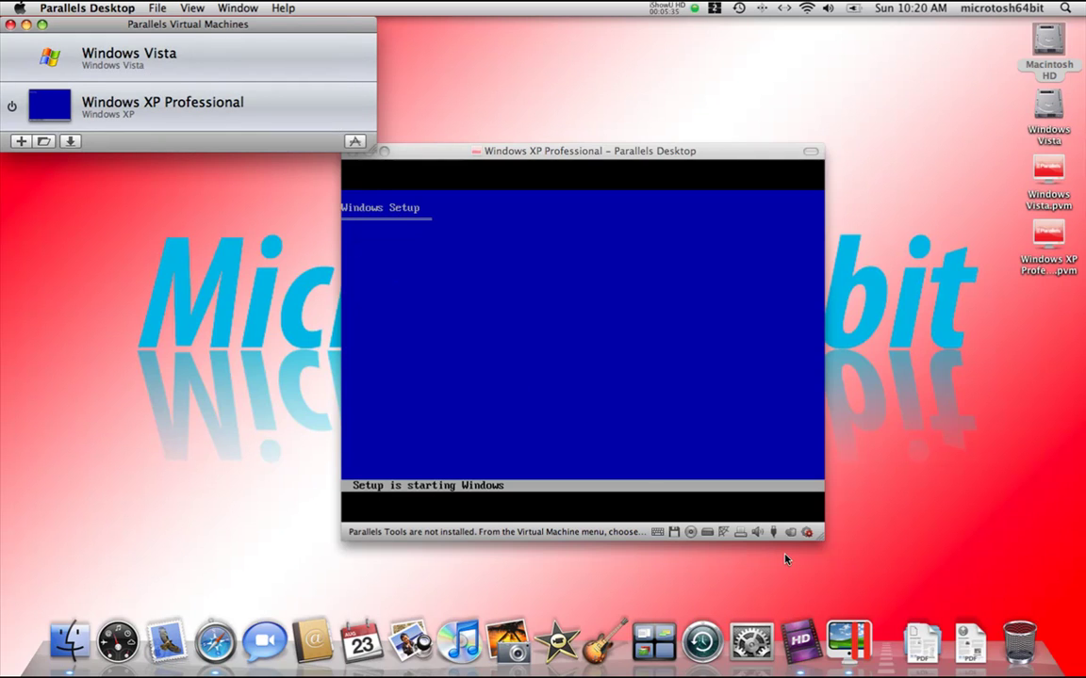
left_click(515, 534)
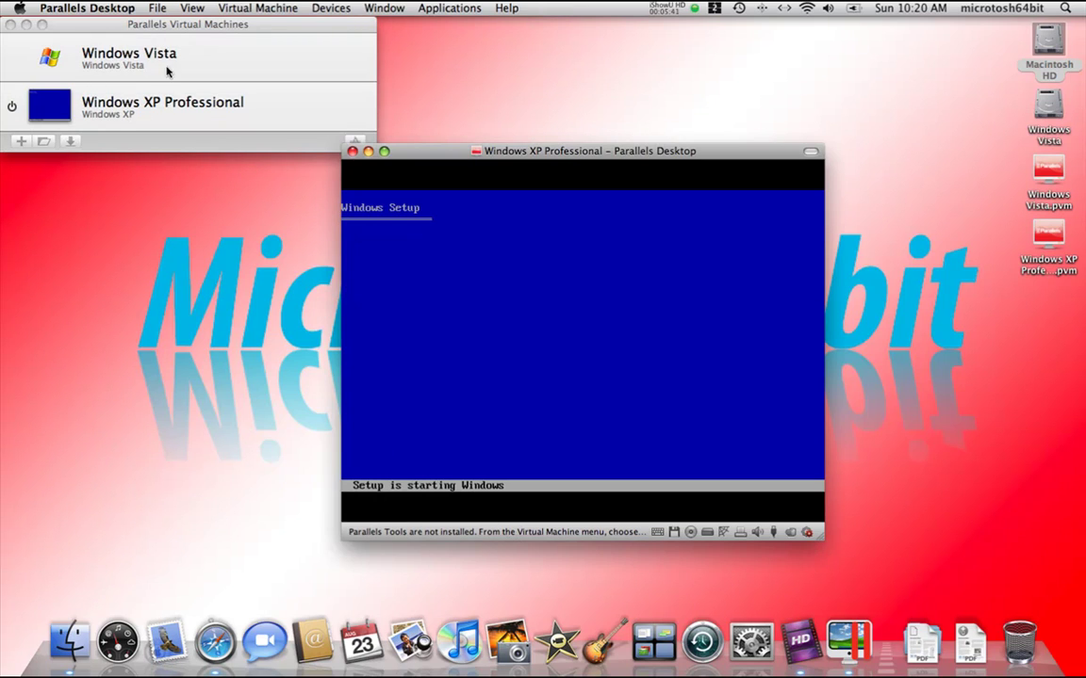
left_click(98, 24)
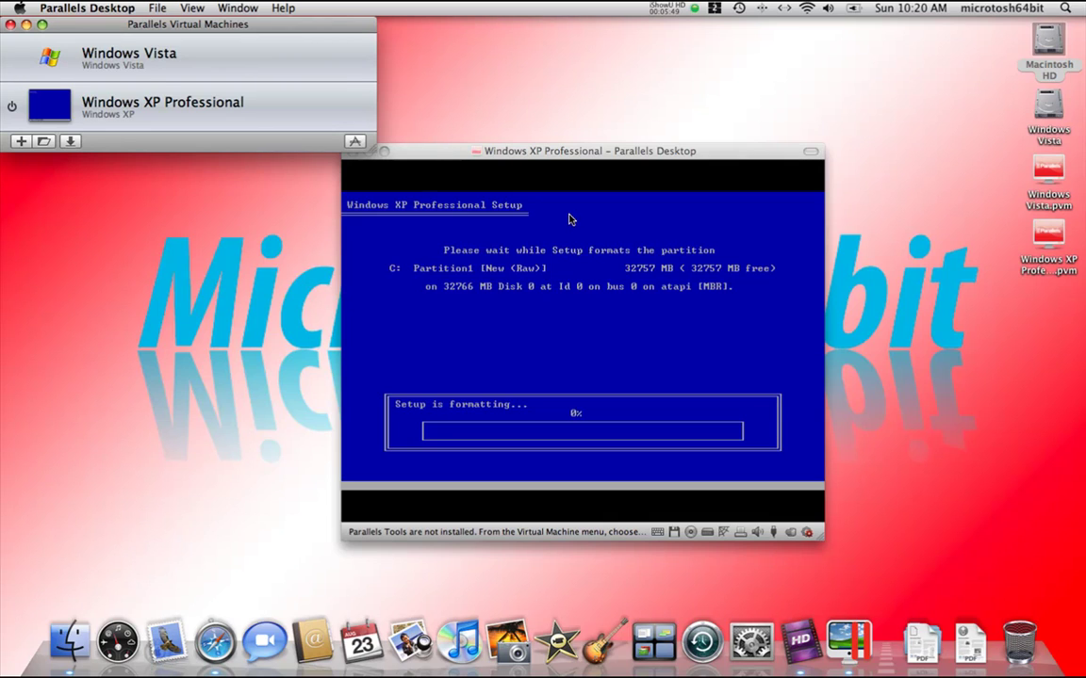
left_click(424, 150)
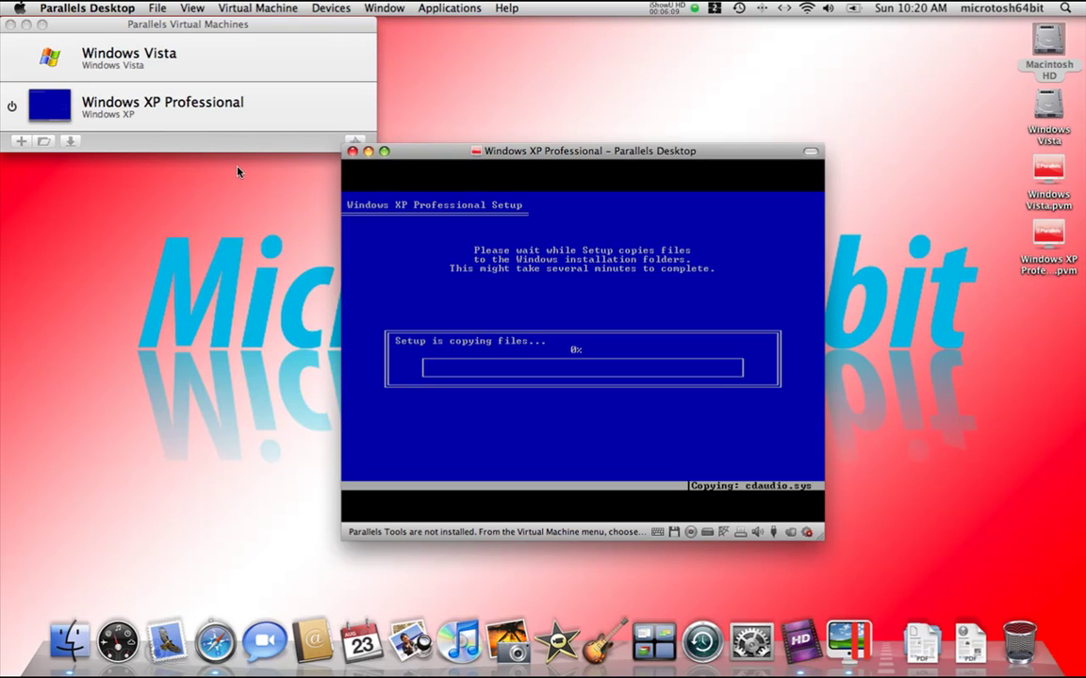
- Select the Windows XP Professional.pvm file on the Desktop
left_click(1051, 241)
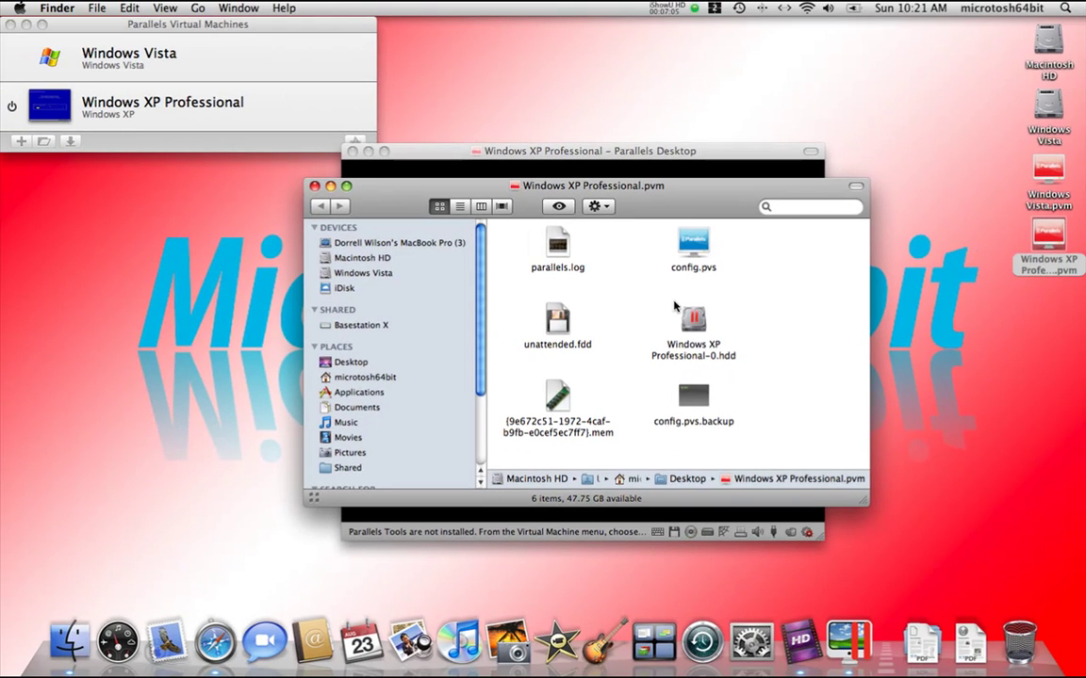
left_click(696, 325)
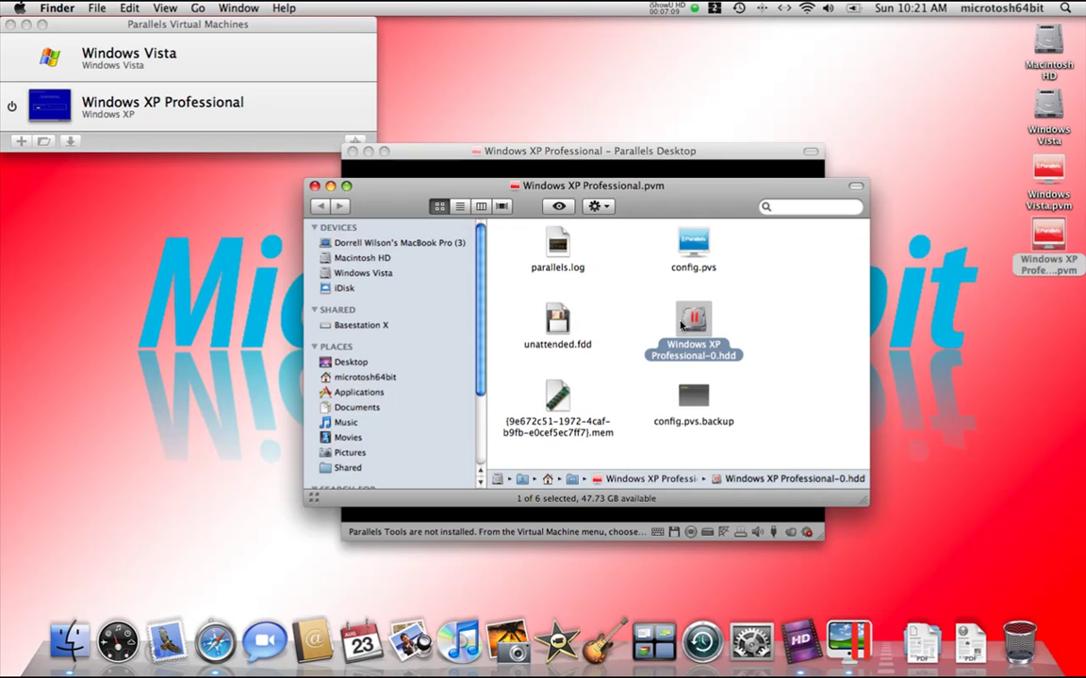
right_click(688, 332)
left_click(697, 337)
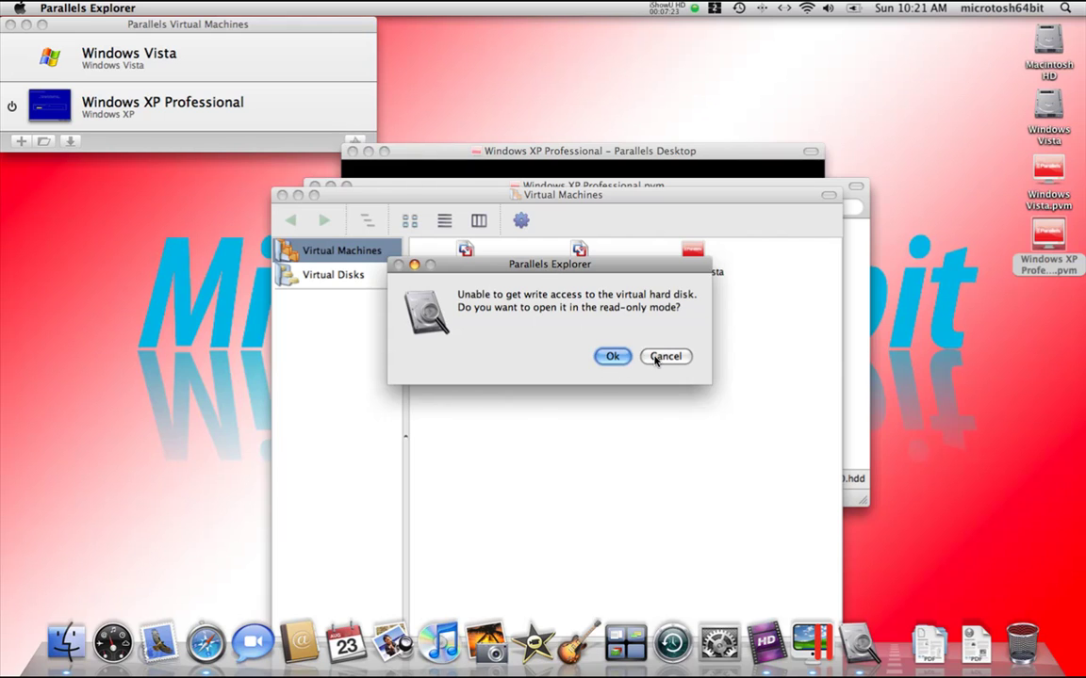
left_click(666, 356)
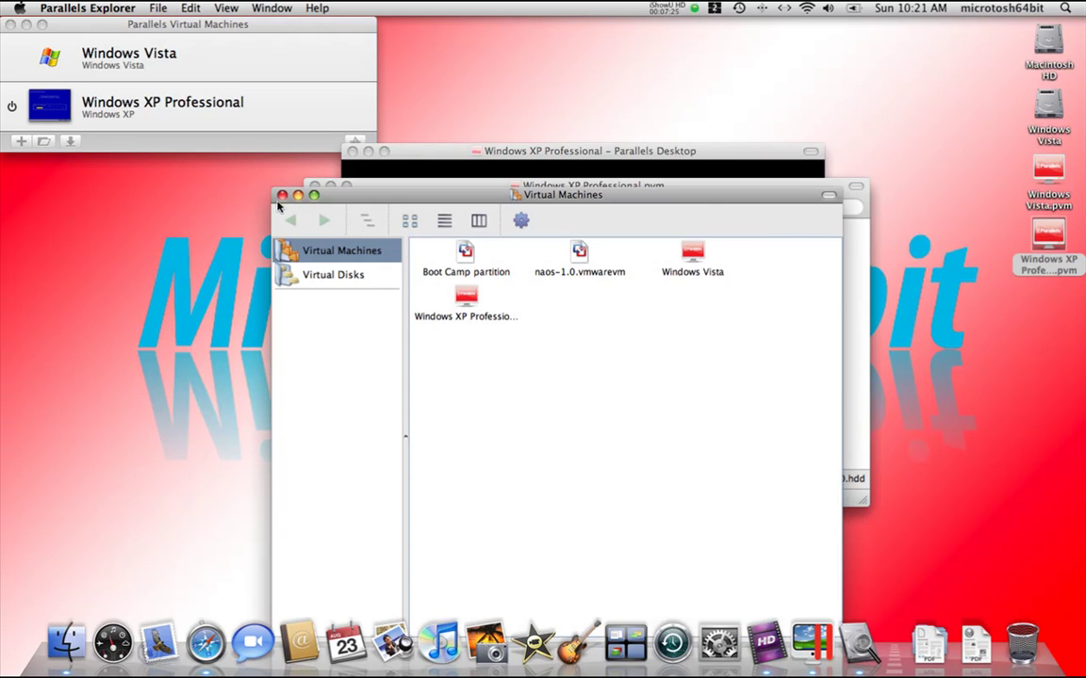
left_click(281, 196)
- Select the Windows XP Professional-0.hdd disk file, then close the package's Finder window
left_click(592, 331)
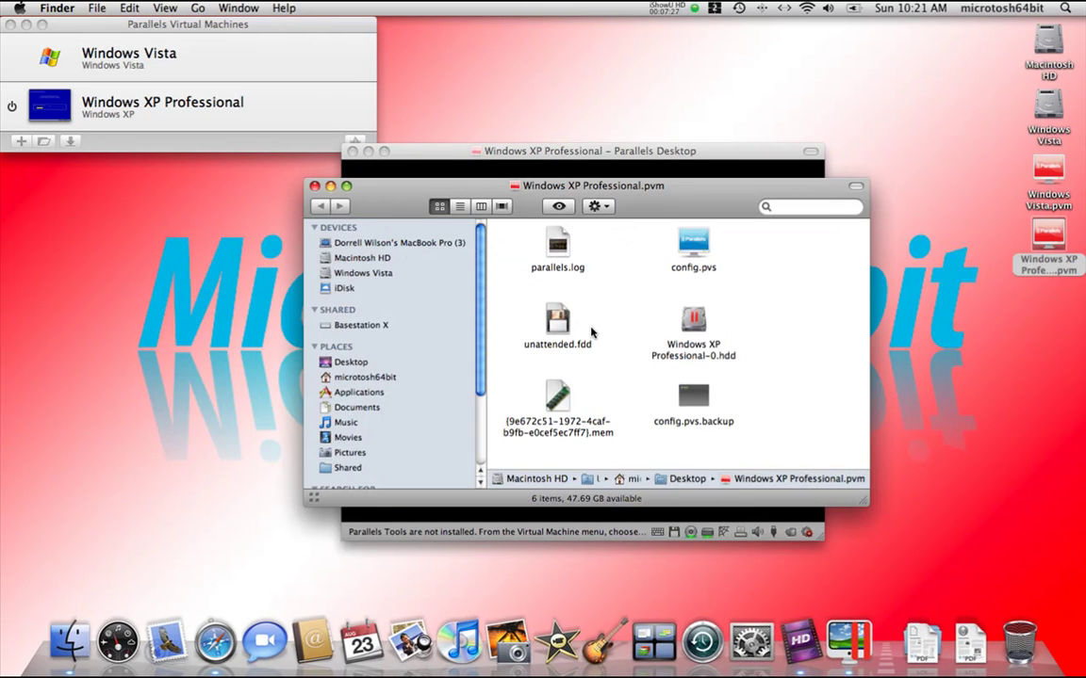
left_click(698, 326)
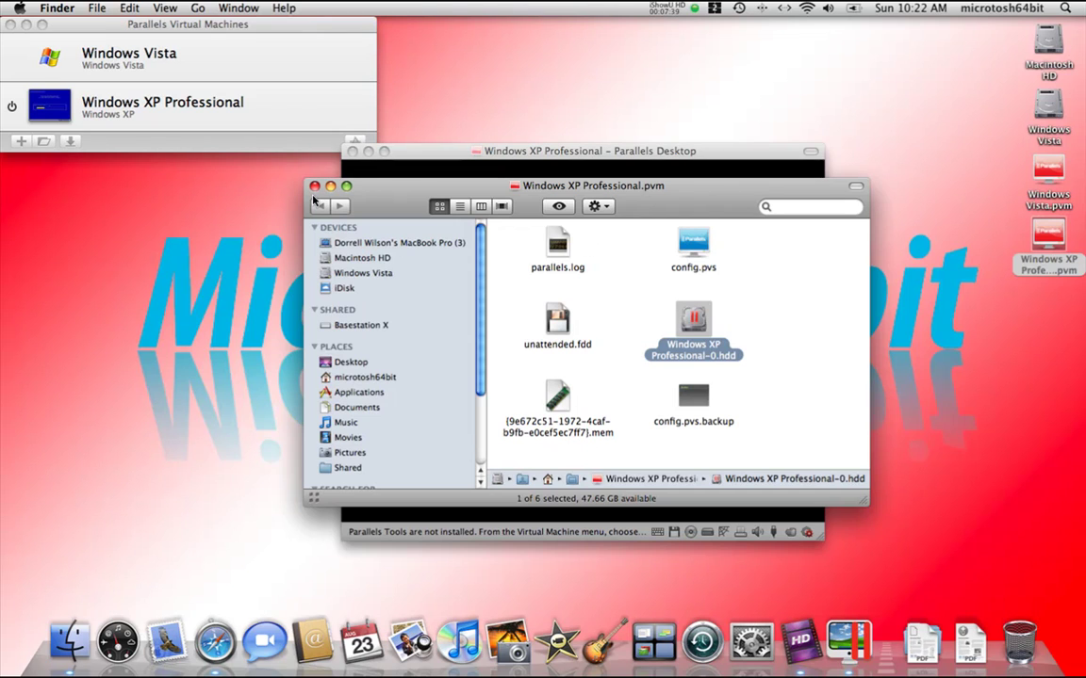
left_click(372, 150)
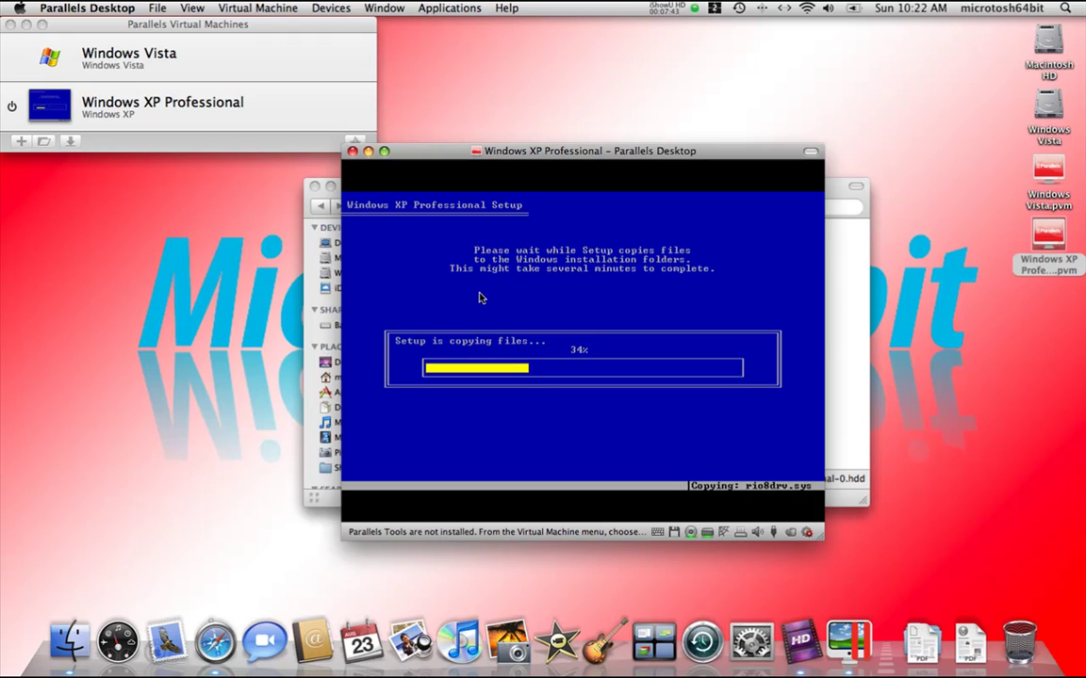
left_click(1041, 325)
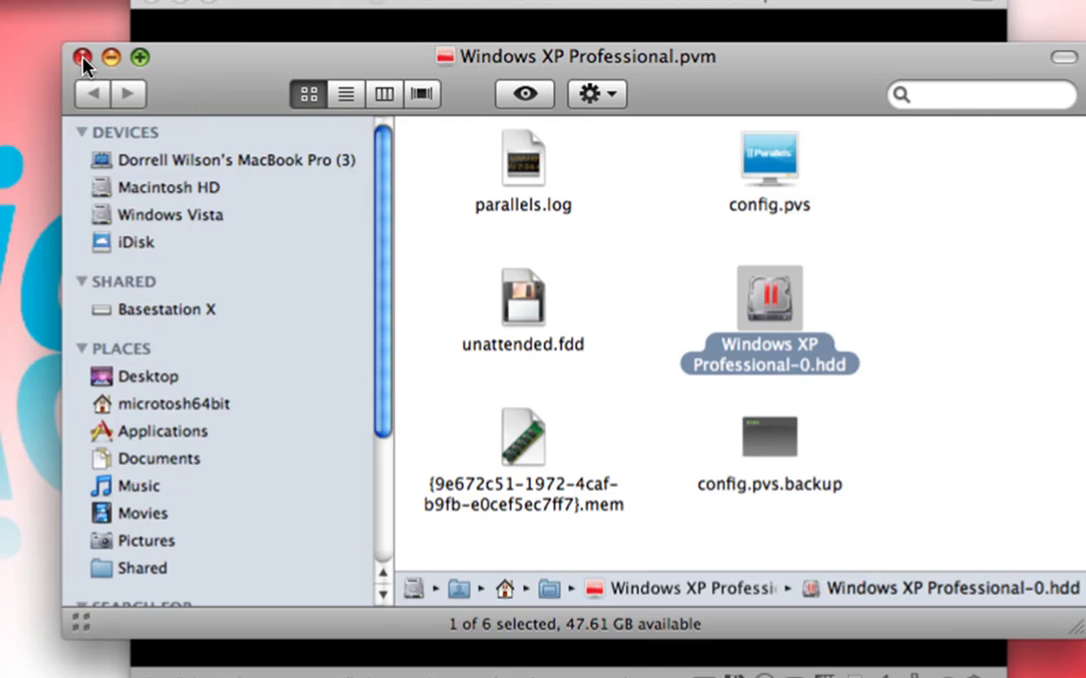
left_click(82, 57)
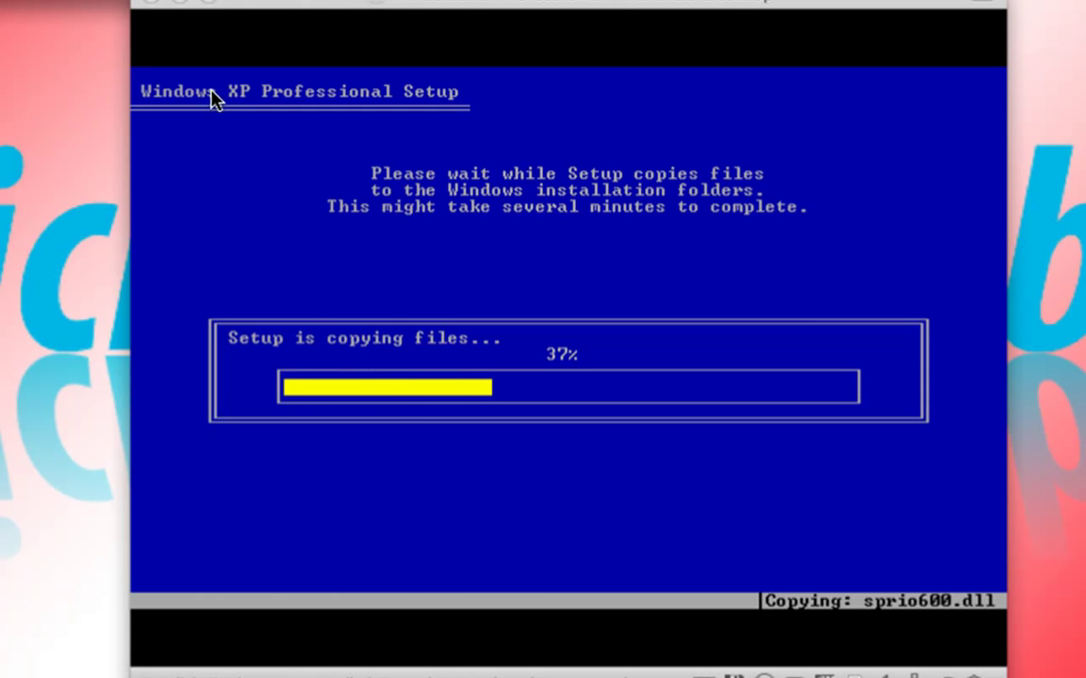